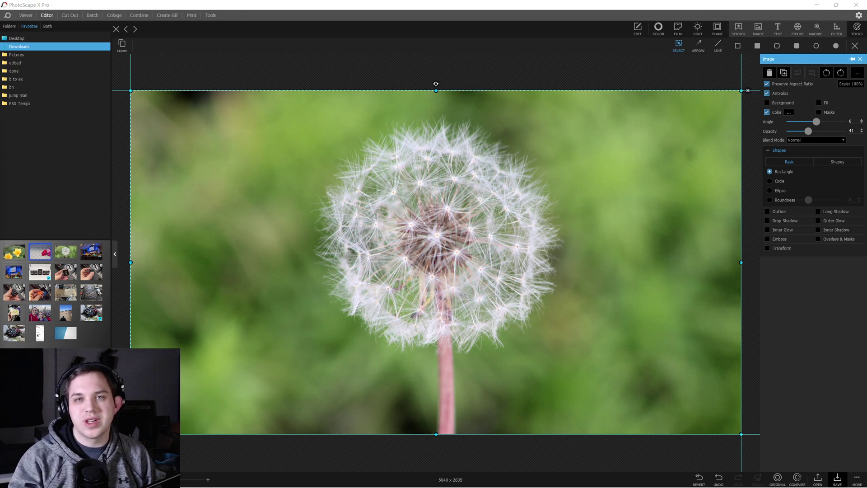
# - Delete the inserted image object from the dandelion photo using its X handle
pyautogui.click(748, 91)
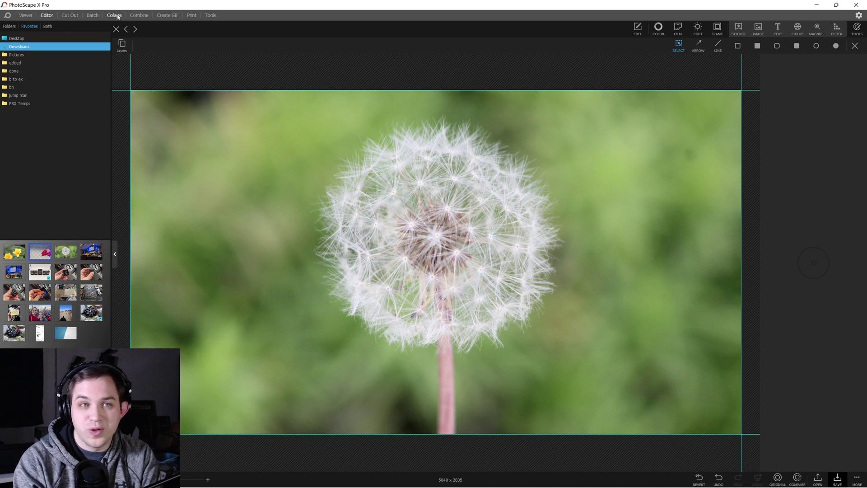
# - In Combine, remove the rose, select the dandelion and lily, then cancel the save window
pyautogui.click(137, 17)
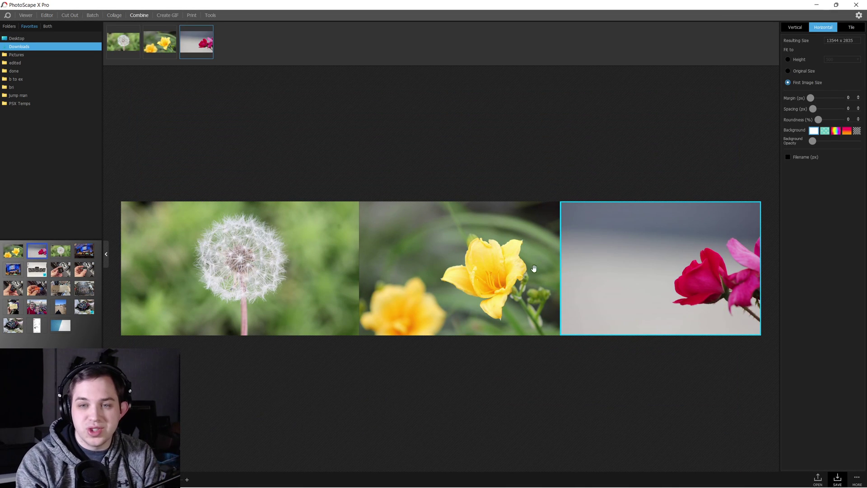
pyautogui.press('Delete')
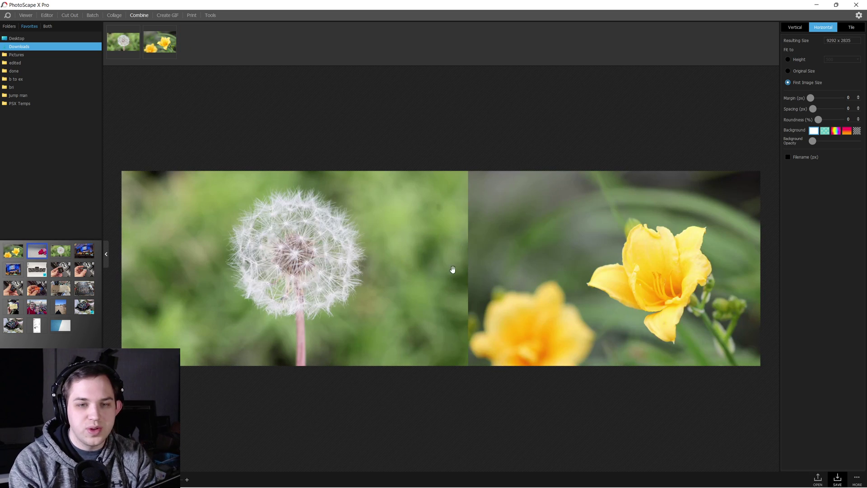
pyautogui.click(424, 277)
pyautogui.click(573, 251)
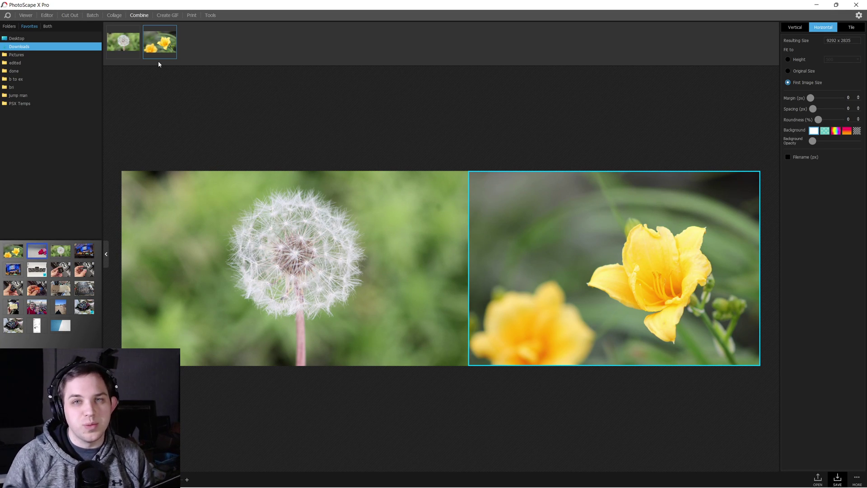
pyautogui.click(313, 121)
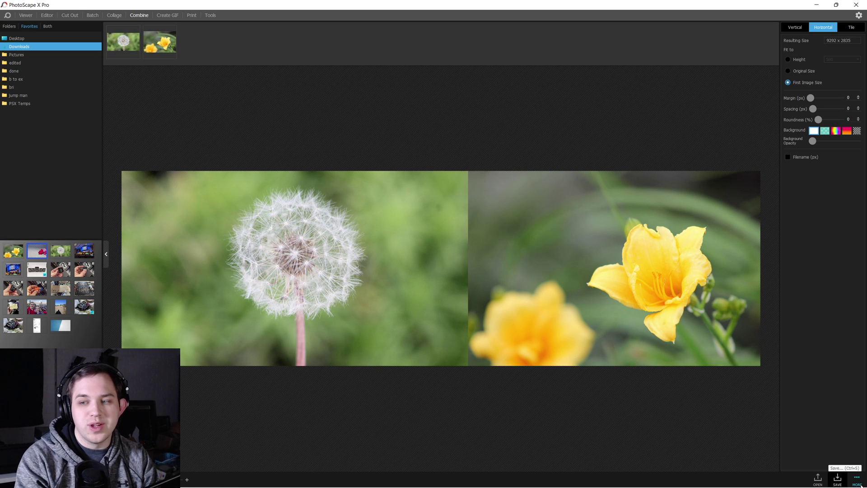
pyautogui.click(837, 480)
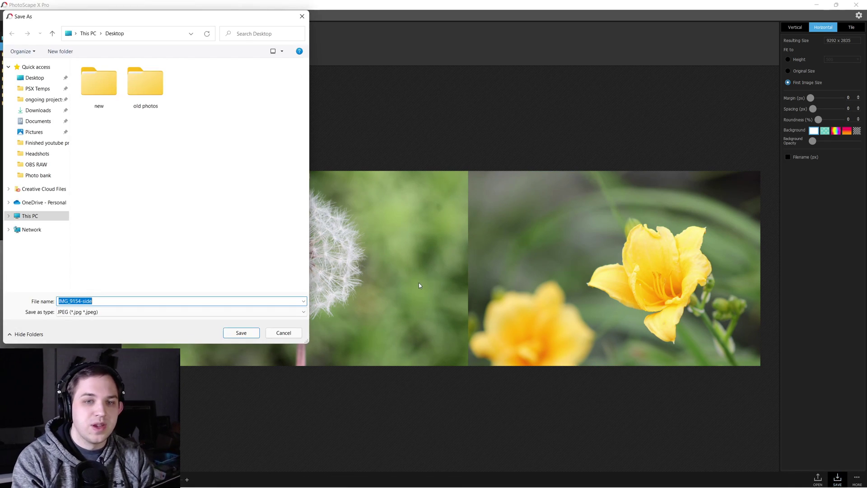
pyautogui.click(302, 16)
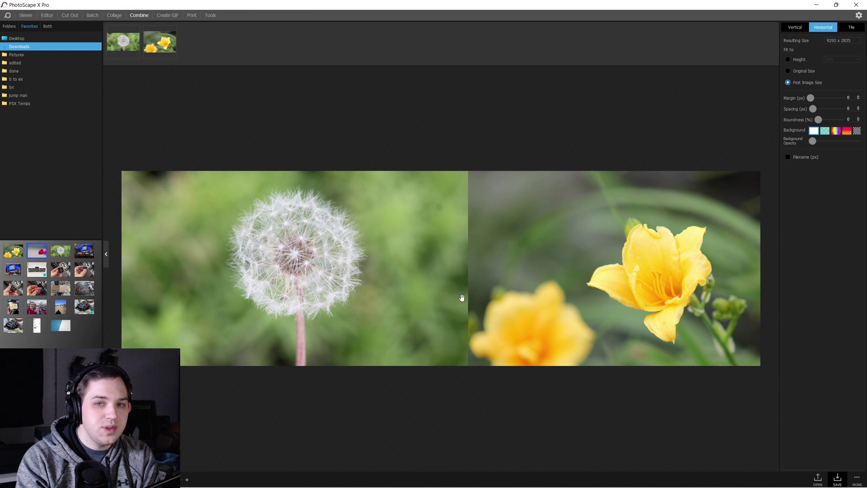
# - Switch the layout from Vertical to Tile and drag the rose back into the grid
pyautogui.click(797, 29)
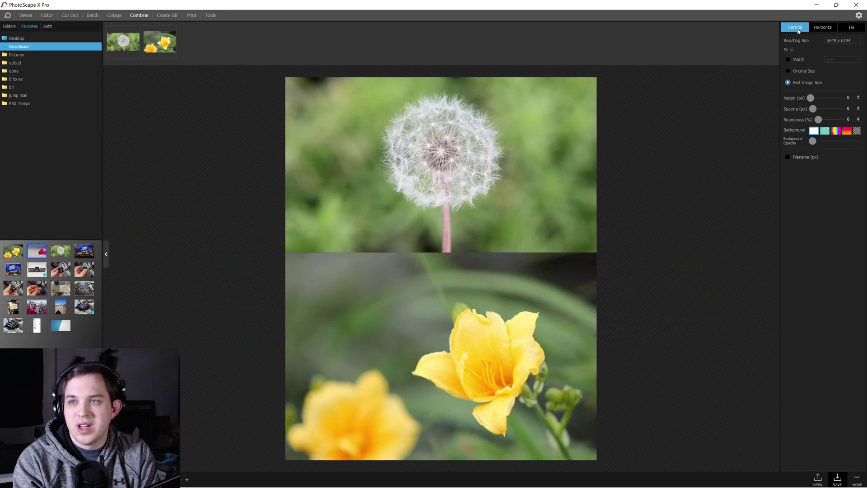
pyautogui.click(841, 30)
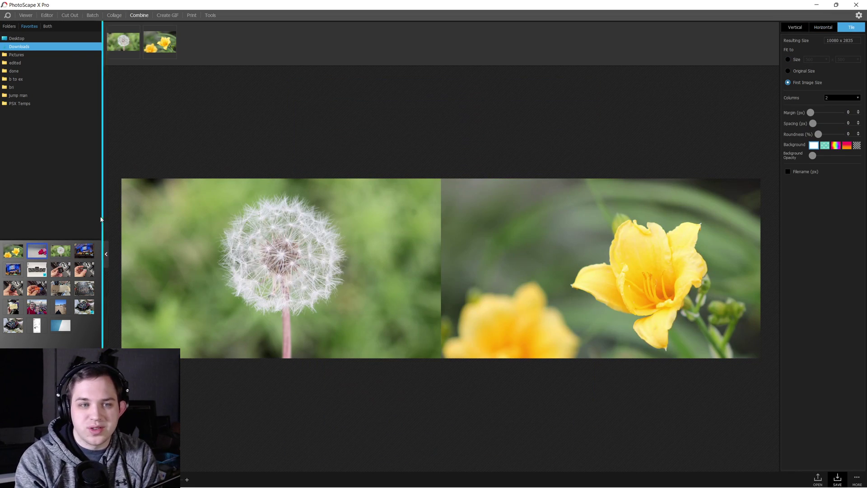
pyautogui.moveTo(36, 250); pyautogui.dragTo(478, 382)
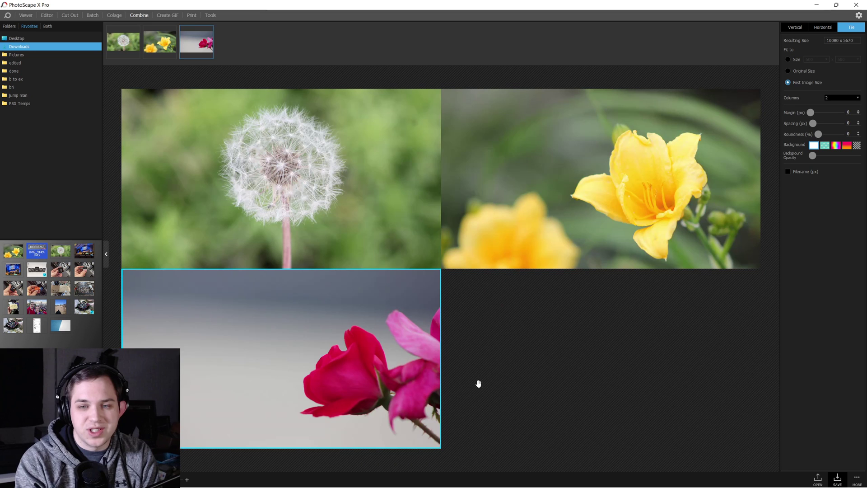
# - In Collage, clear both tiles, pick the zigzag layout, and drop the lily left and rose right
pyautogui.click(117, 16)
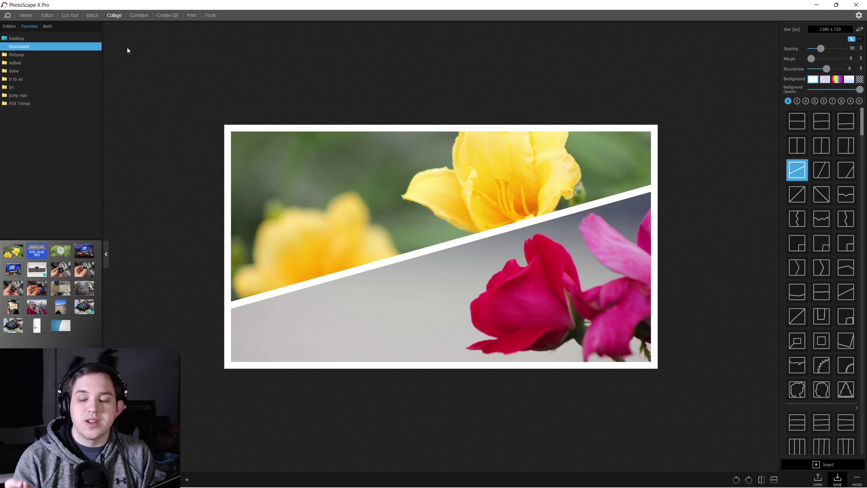
pyautogui.moveTo(375, 237)
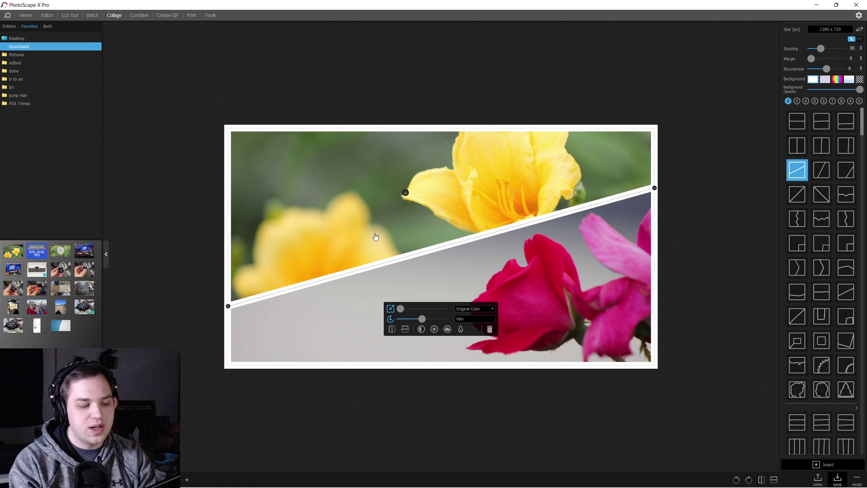
pyautogui.press('Delete')
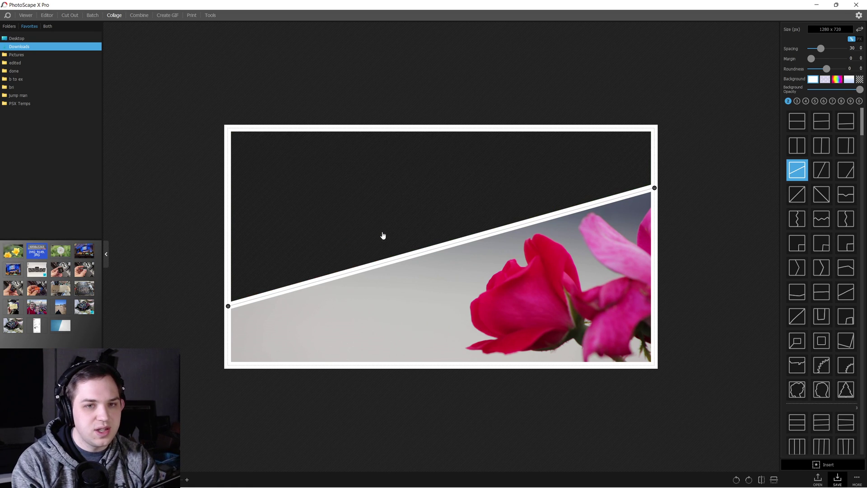
pyautogui.press('Delete')
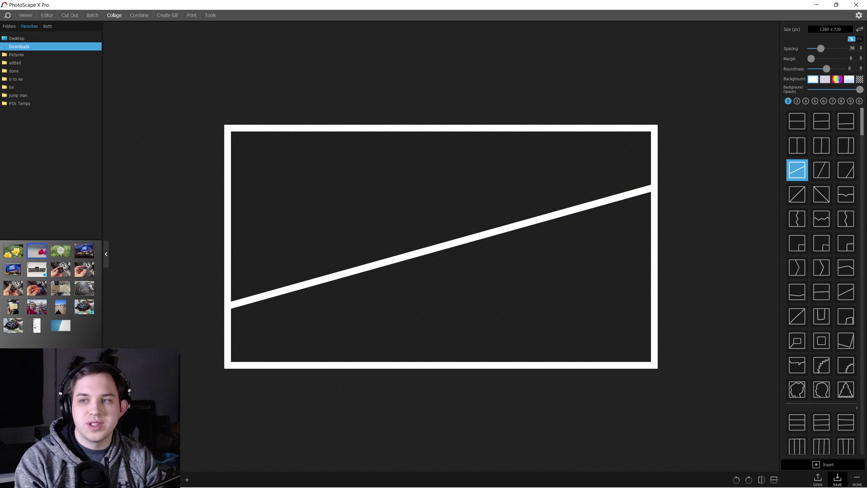
pyautogui.scroll(-2, 829, 217)
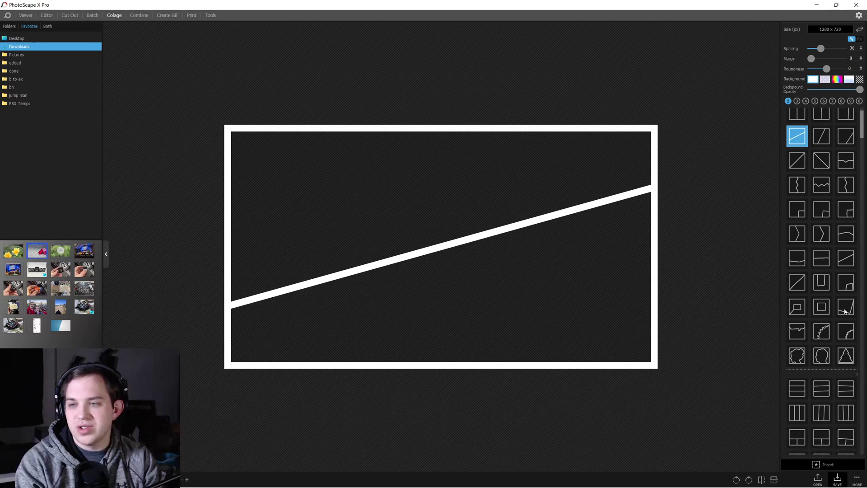
pyautogui.click(822, 336)
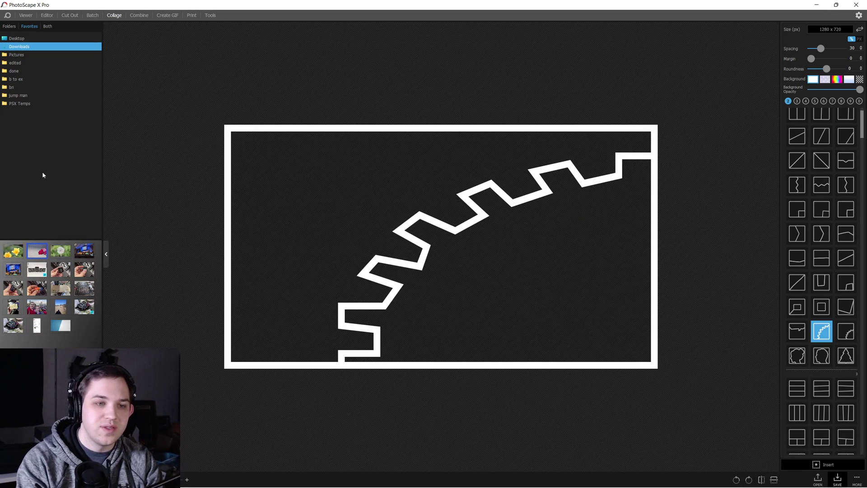
pyautogui.moveTo(14, 250); pyautogui.dragTo(375, 217)
pyautogui.moveTo(36, 251); pyautogui.dragTo(500, 291)
# - Try the wavy and diagonal layouts, settle on the two-column one, and shift the lily right
pyautogui.click(822, 186)
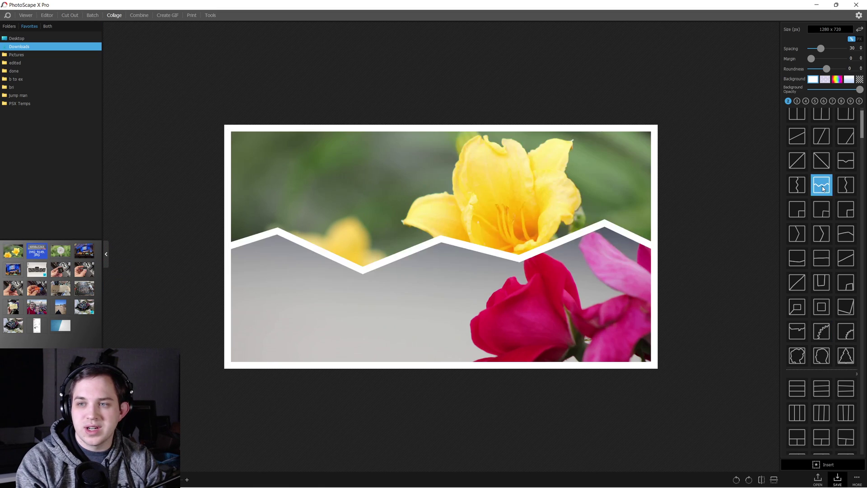
pyautogui.click(798, 143)
pyautogui.scroll(1, 799, 154)
pyautogui.click(822, 145)
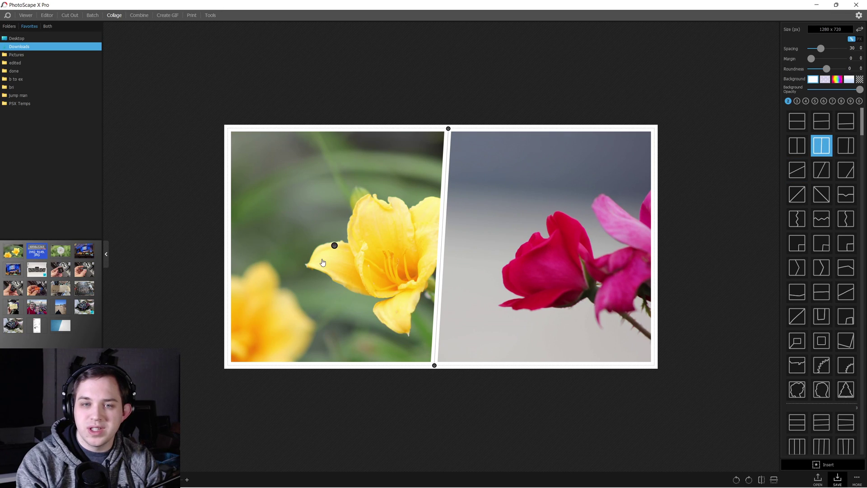
pyautogui.moveTo(225, 265); pyautogui.dragTo(245, 265)
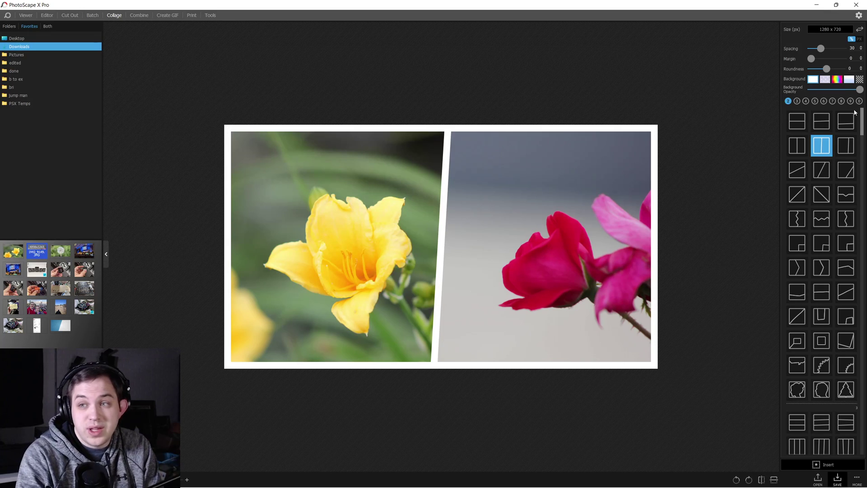
# - Apply the navy dotted background pattern, set spacing to 67, and return to the Editor
pyautogui.click(828, 79)
pyautogui.click(793, 181)
pyautogui.scroll(-1, 794, 180)
pyautogui.click(793, 182)
pyautogui.scroll(-1, 793, 182)
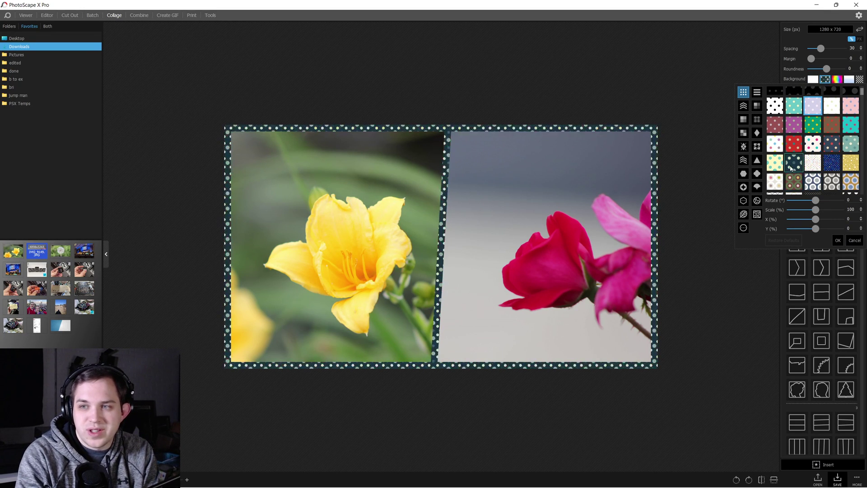
pyautogui.click(838, 240)
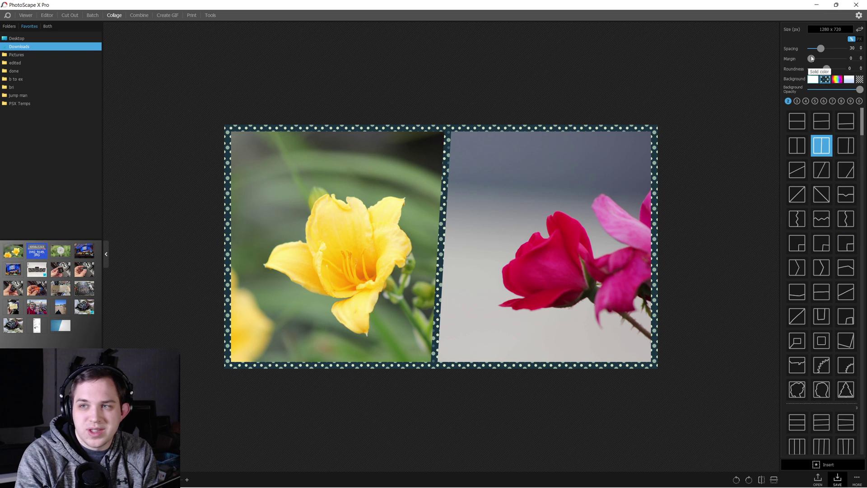
pyautogui.moveTo(821, 53); pyautogui.dragTo(835, 71)
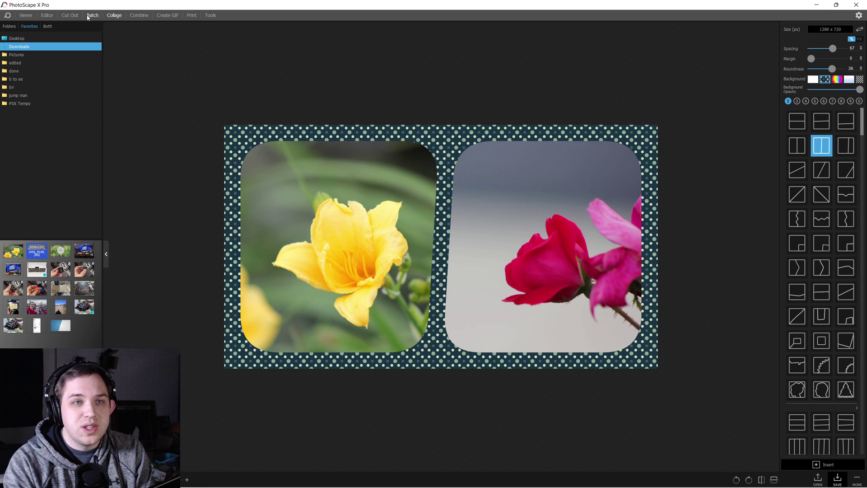
pyautogui.click(47, 15)
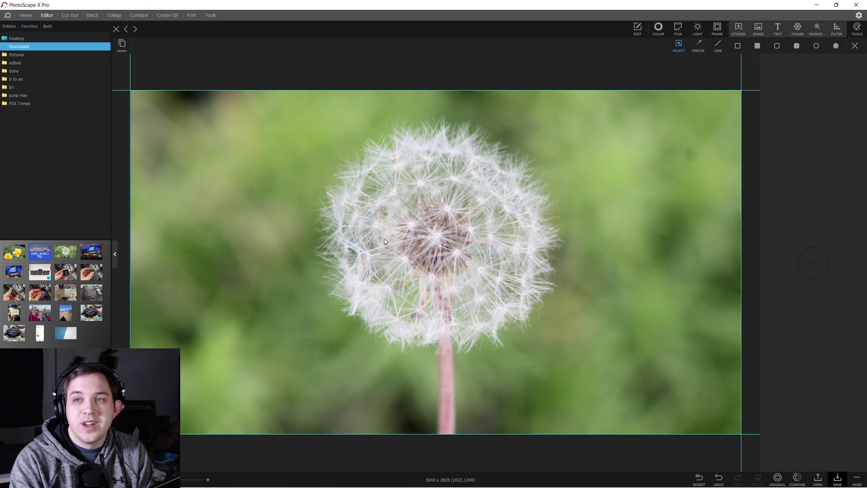
# - From Edit > Insert, choose Image to browse Downloads for a picture to add
pyautogui.click(638, 27)
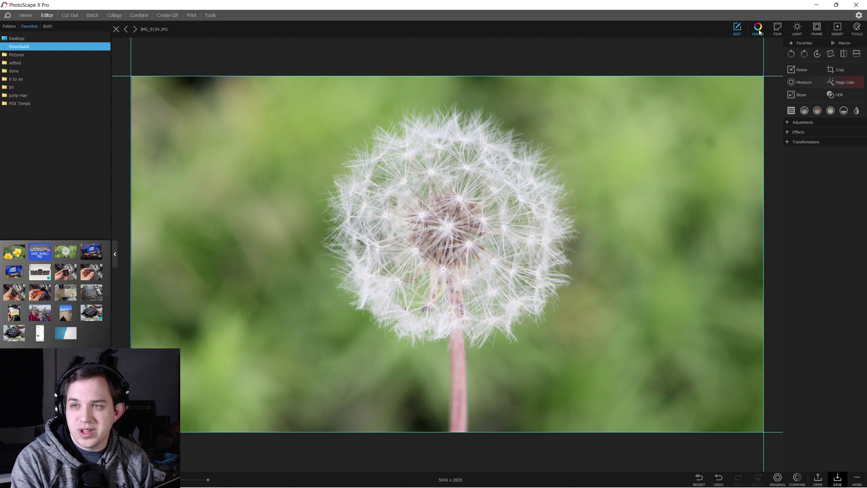
pyautogui.click(838, 28)
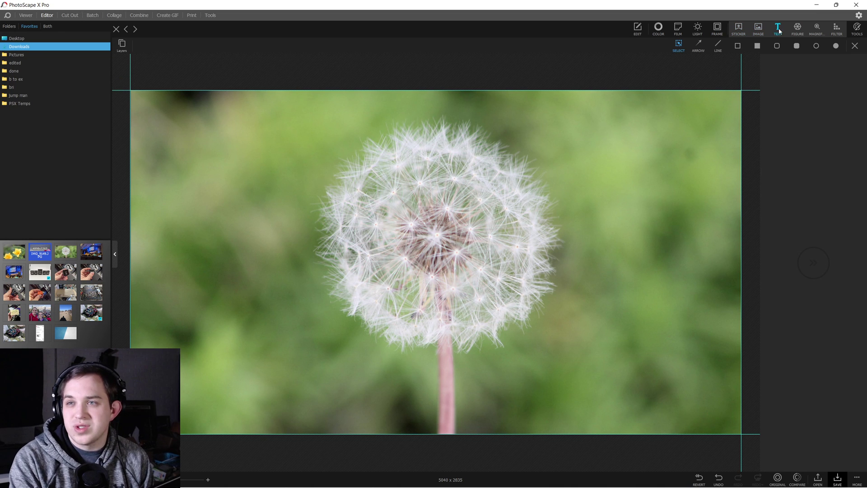
pyautogui.click(758, 29)
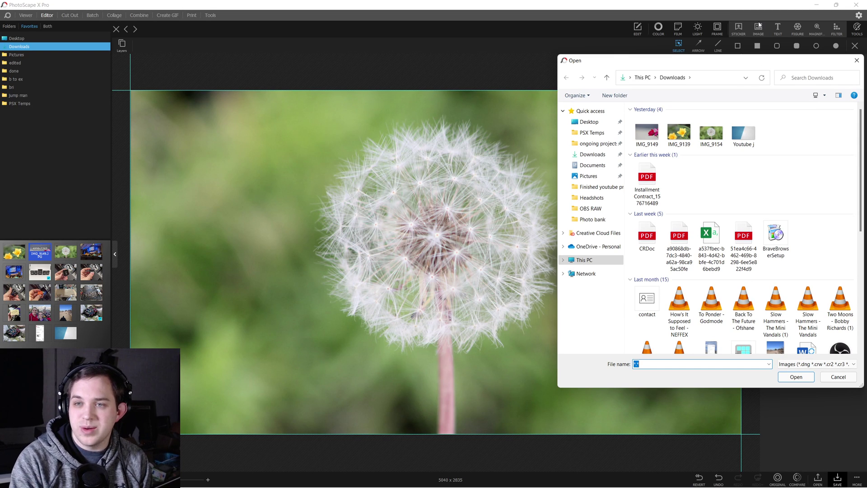
# - Insert the rose and the yellow flower photos as layers over the dandelion
pyautogui.doubleClick(653, 136)
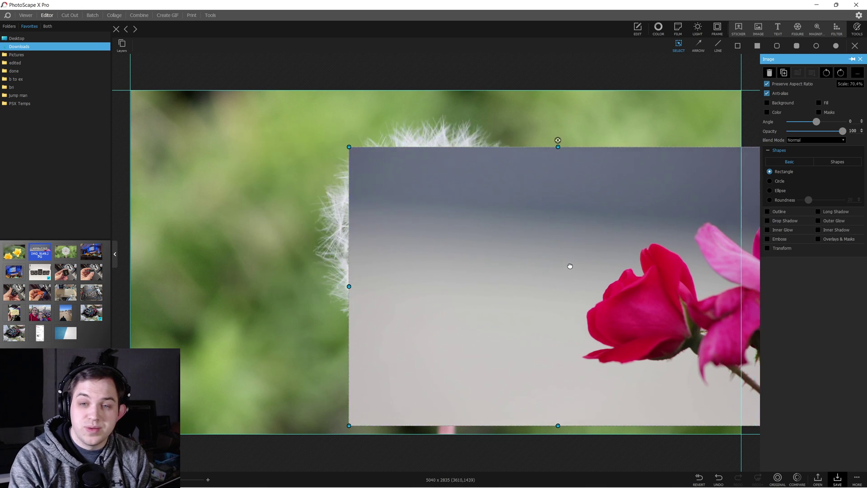
pyautogui.moveTo(570, 266); pyautogui.dragTo(506, 265)
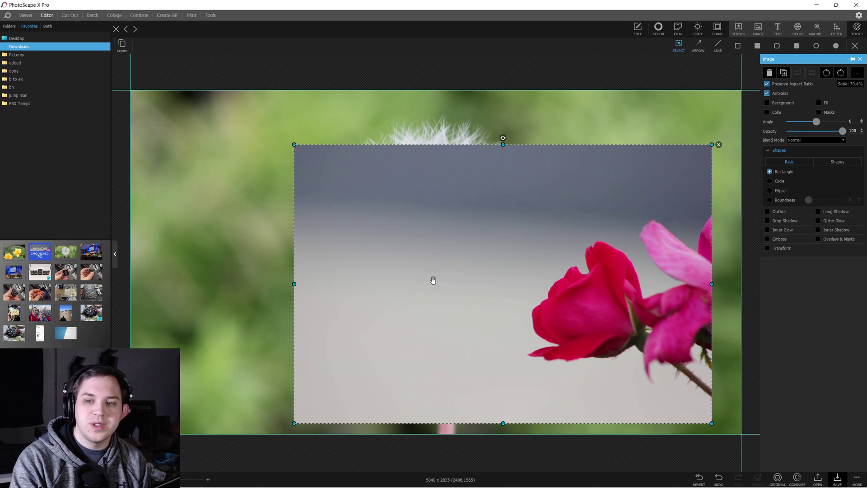
pyautogui.click(757, 30)
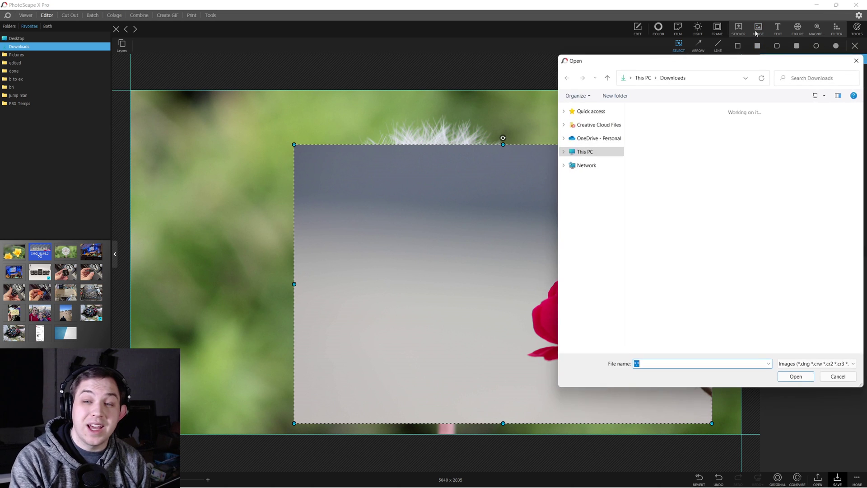
pyautogui.doubleClick(683, 135)
pyautogui.moveTo(415, 217); pyautogui.dragTo(507, 254)
# - Shrink the rose layer to about half size, moving it up-left, and reposition the yellow flower
pyautogui.click(316, 181)
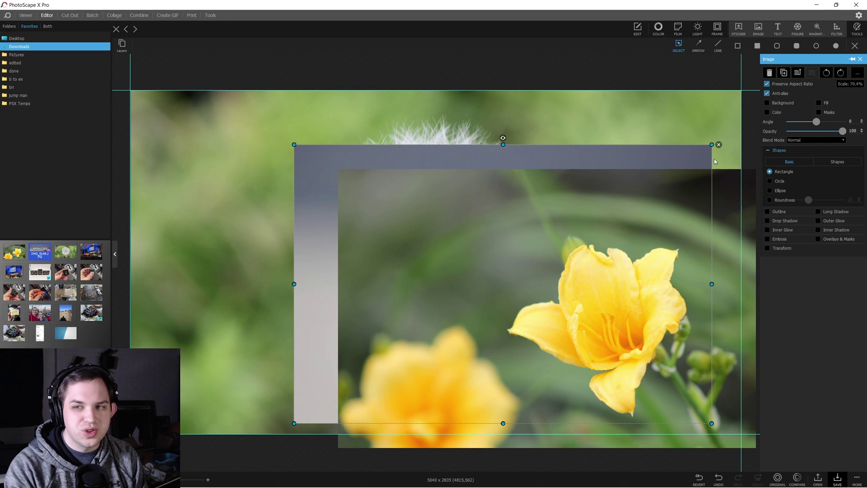
pyautogui.moveTo(711, 283); pyautogui.dragTo(579, 283)
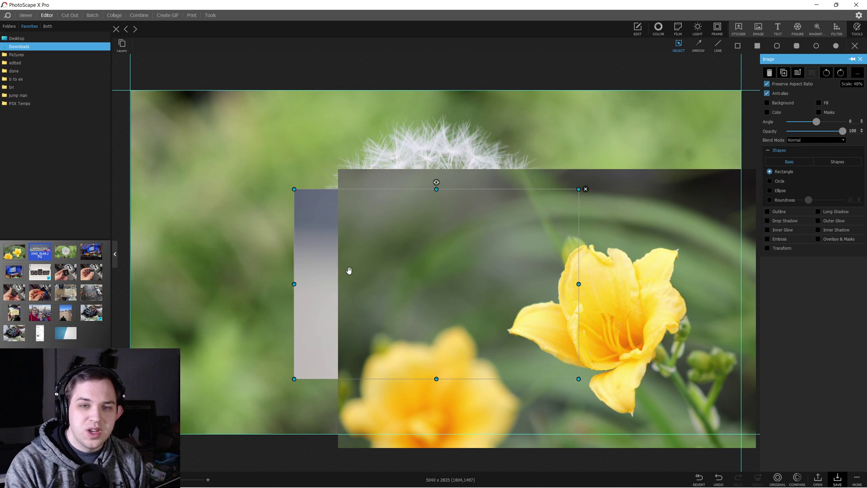
pyautogui.moveTo(343, 271); pyautogui.dragTo(94, 212)
pyautogui.click(447, 307)
pyautogui.moveTo(448, 307); pyautogui.dragTo(462, 247)
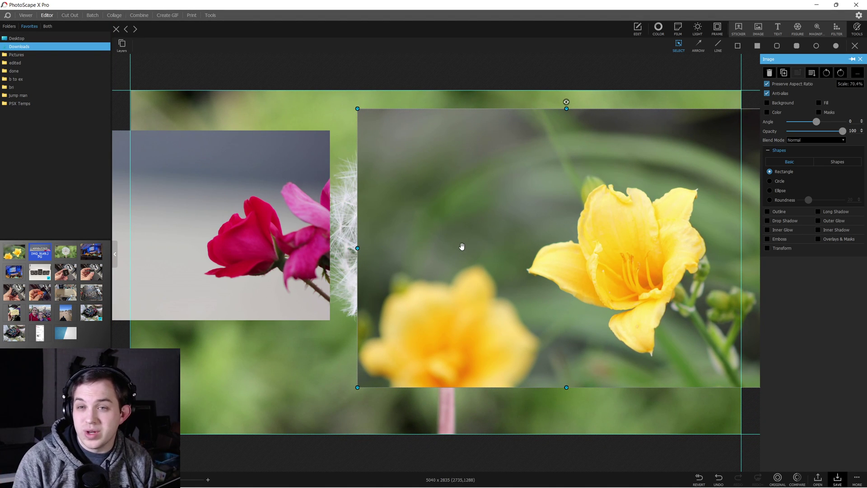
pyautogui.moveTo(470, 237); pyautogui.dragTo(306, 222)
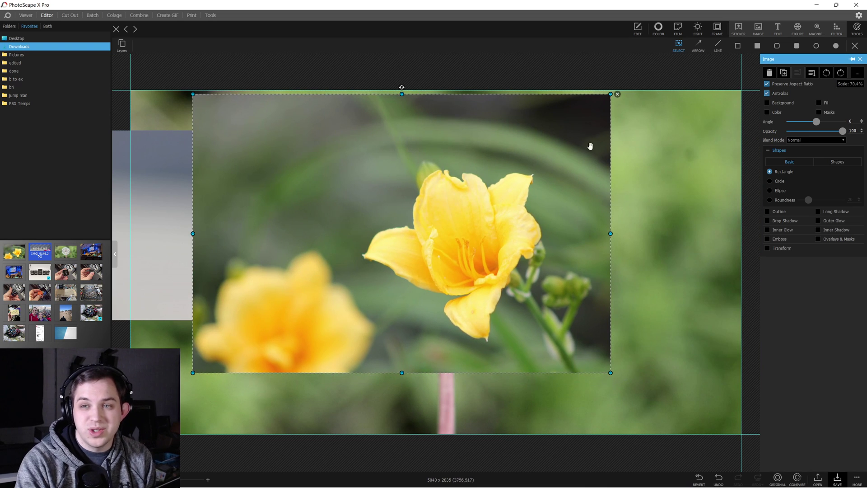
# - Delete both the yellow flower and rose layers, leaving the dandelion alone
pyautogui.click(618, 94)
pyautogui.click(303, 175)
pyautogui.click(336, 132)
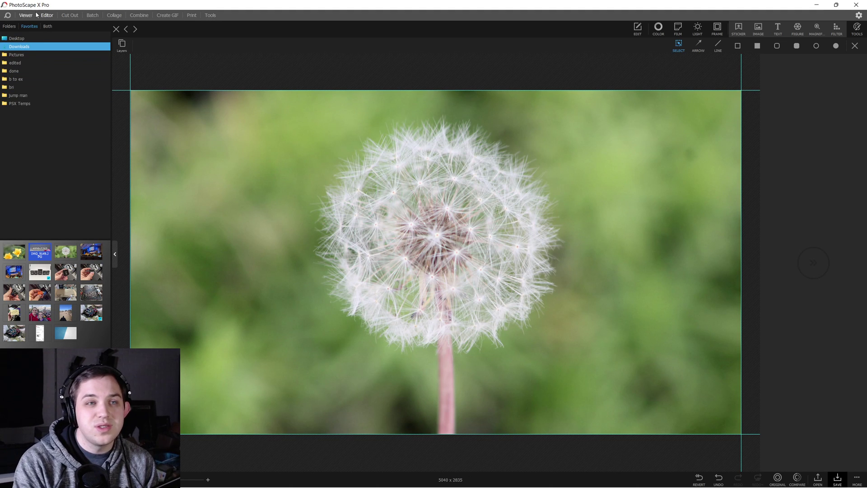
# - In Cut Out, undo the last erase, revert to the original rose, and select Magic Eraser
pyautogui.click(71, 15)
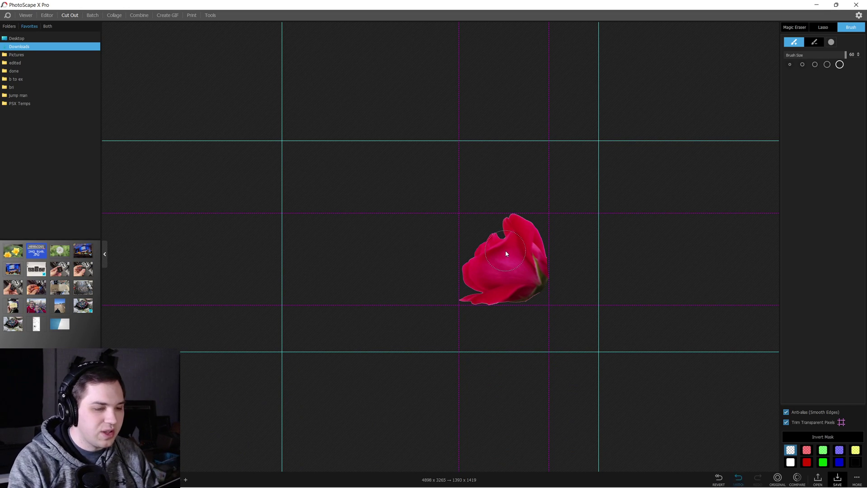
pyautogui.hotkey('ctrl', 'z')
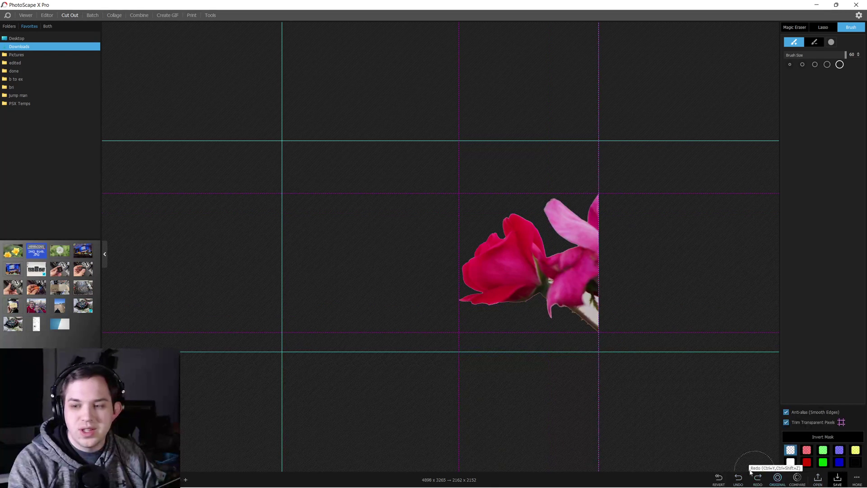
pyautogui.click(720, 478)
pyautogui.click(794, 28)
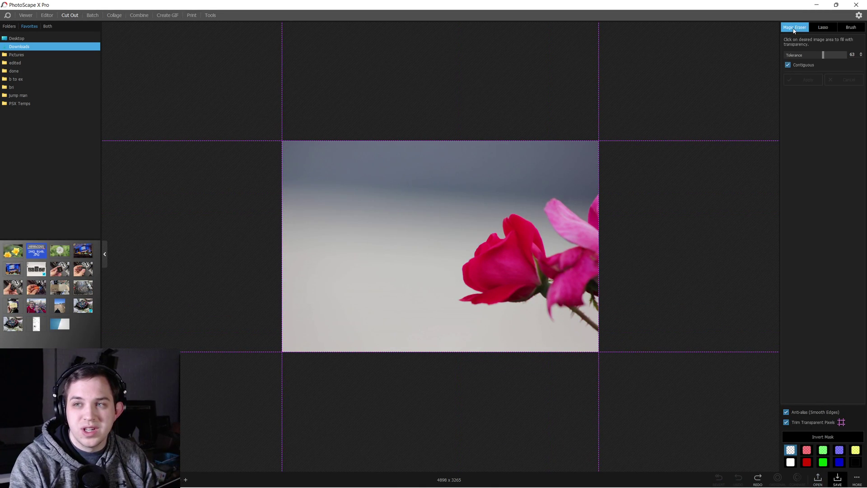
pyautogui.click(852, 31)
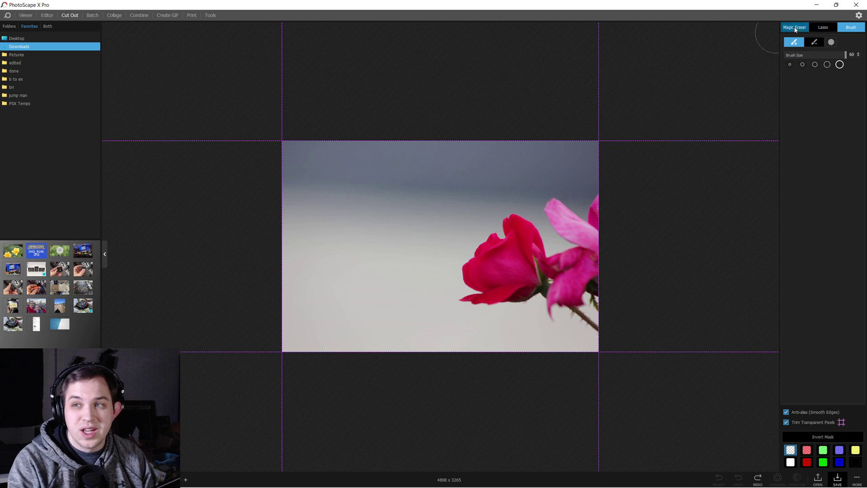
pyautogui.click(795, 28)
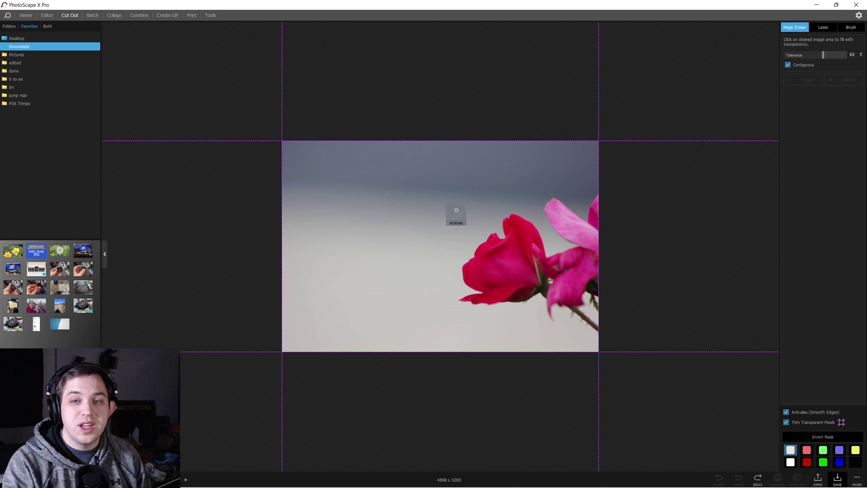
# - Magic-erase the grey background below, above, between the petals, beside the stem and near the pale petal
pyautogui.click(397, 291)
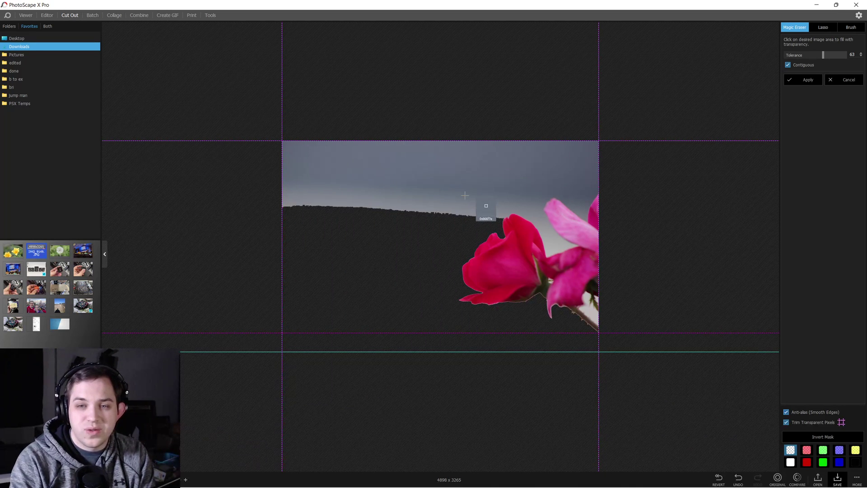
pyautogui.click(565, 197)
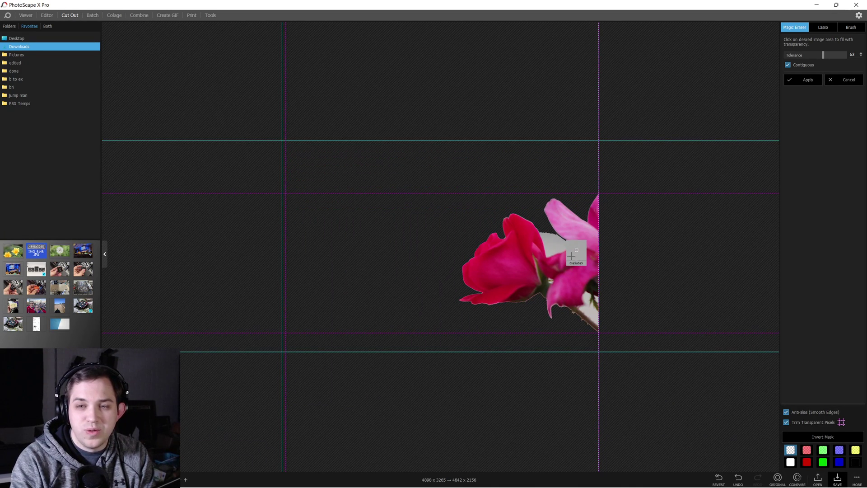
pyautogui.click(576, 267)
pyautogui.click(590, 304)
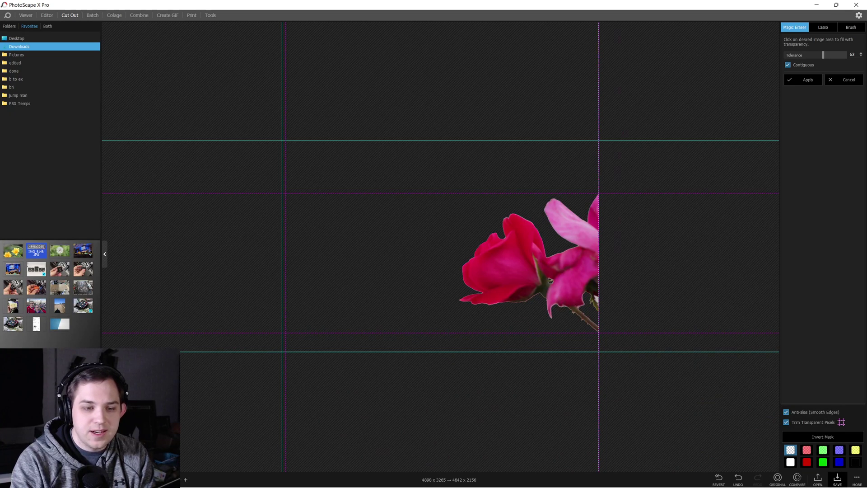
pyautogui.scroll(5, 487, 320)
pyautogui.scroll(-3, 758, 452)
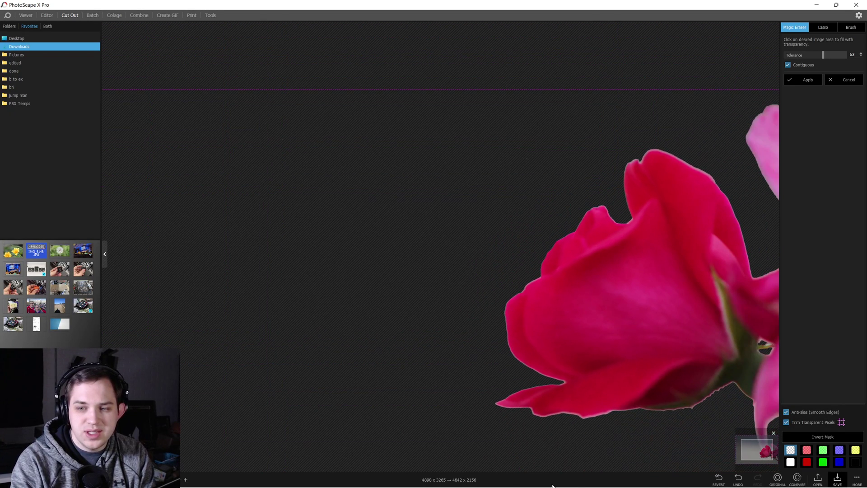
pyautogui.moveTo(757, 453); pyautogui.dragTo(759, 451)
pyautogui.scroll(2, 759, 452)
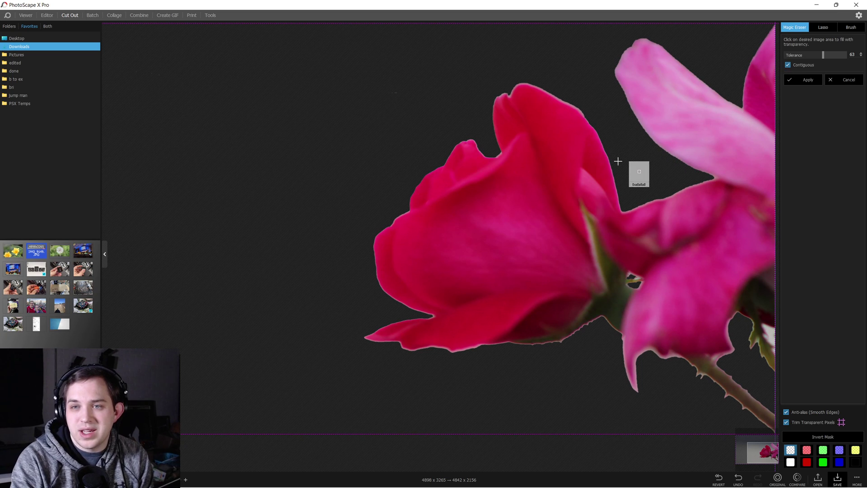
pyautogui.click(572, 105)
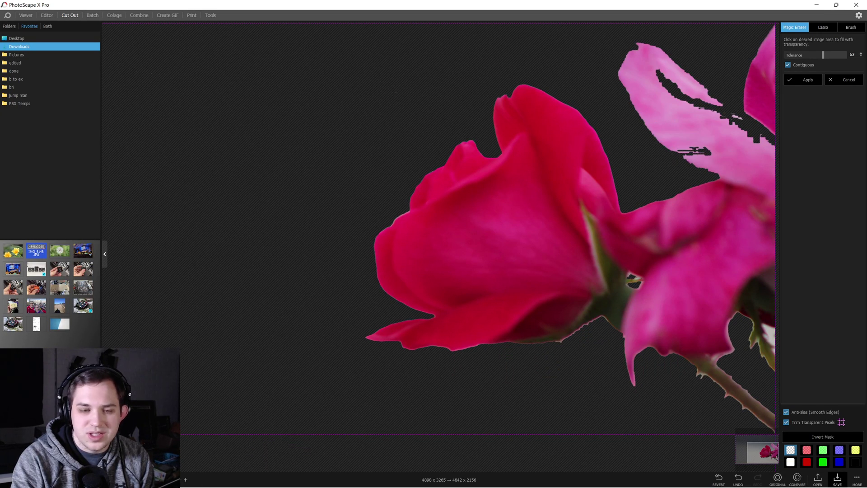
pyautogui.scroll(-3, 573, 316)
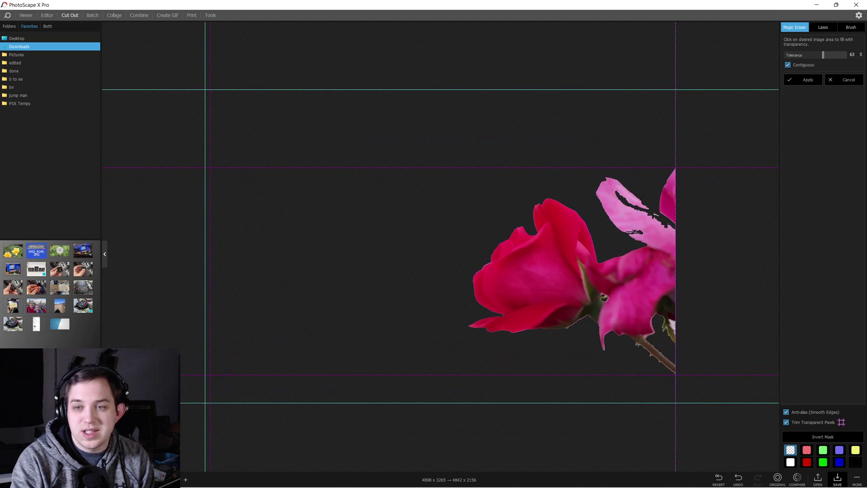
# - Brush-erase the pale petal fragments and the faint grey streak left of the rose
pyautogui.click(851, 27)
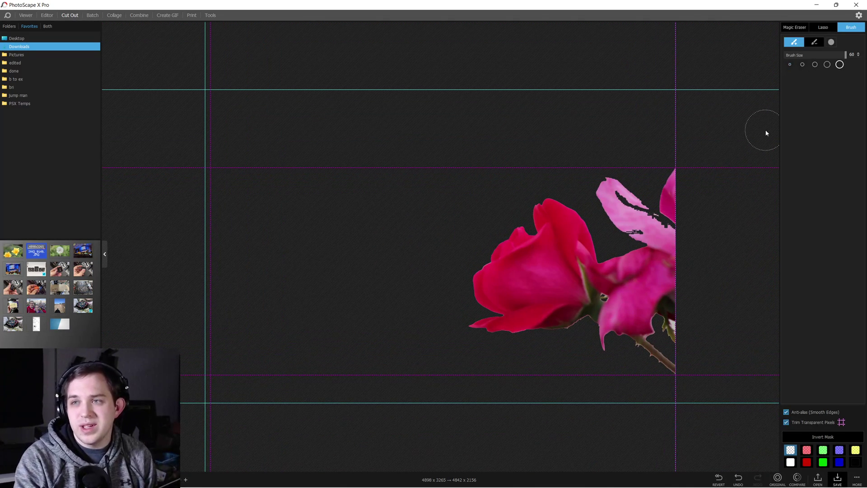
pyautogui.moveTo(606, 189); pyautogui.dragTo(632, 215)
pyautogui.moveTo(674, 239); pyautogui.dragTo(664, 157)
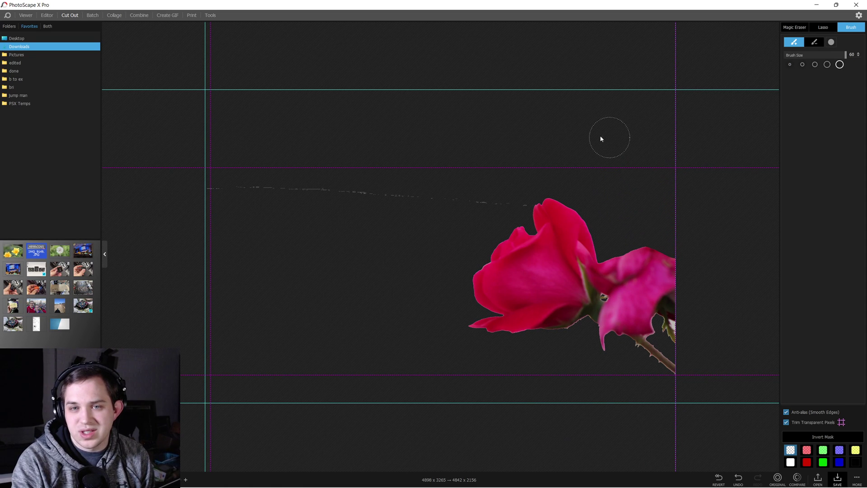
pyautogui.moveTo(502, 199)
pyautogui.mouseDown()
pyautogui.moveTo(326, 189)
pyautogui.moveTo(178, 193)
pyautogui.moveTo(180, 210)
pyautogui.mouseUp()
# - Copy the rose cut-out to the clipboard and return to the dandelion in the Editor
pyautogui.rightClick(513, 264)
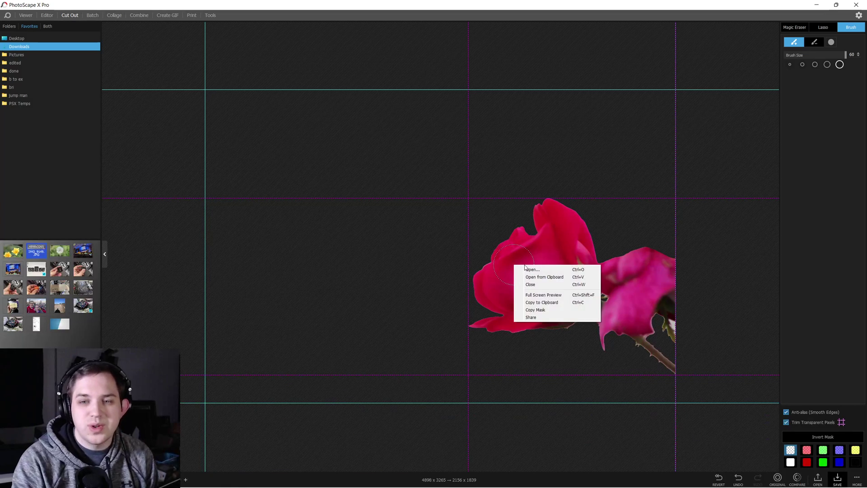
pyautogui.click(563, 306)
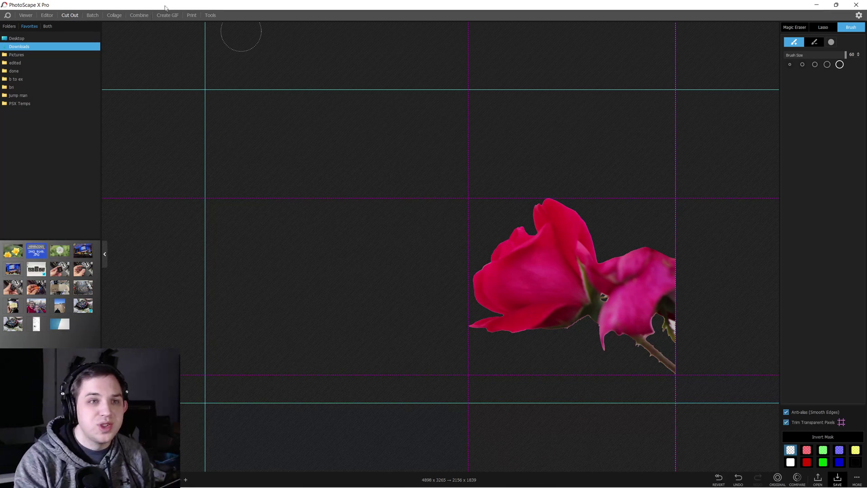
pyautogui.click(47, 15)
# - Paste the copied rose onto the dandelion canvas and drag it right and down
pyautogui.rightClick(311, 221)
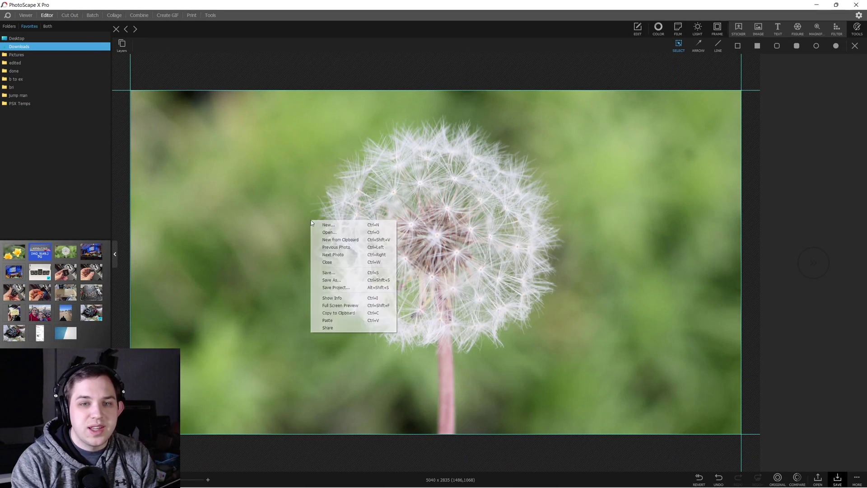
pyautogui.click(359, 321)
pyautogui.moveTo(372, 255); pyautogui.dragTo(530, 306)
# - Scale the rose to about 71.5%, tilt then straighten it, and settle it lower right
pyautogui.moveTo(451, 197); pyautogui.dragTo(527, 247)
pyautogui.moveTo(619, 253)
pyautogui.mouseDown()
pyautogui.moveTo(725, 302)
pyautogui.moveTo(605, 261)
pyautogui.moveTo(619, 260)
pyautogui.mouseUp()
pyautogui.moveTo(606, 291); pyautogui.dragTo(634, 299)
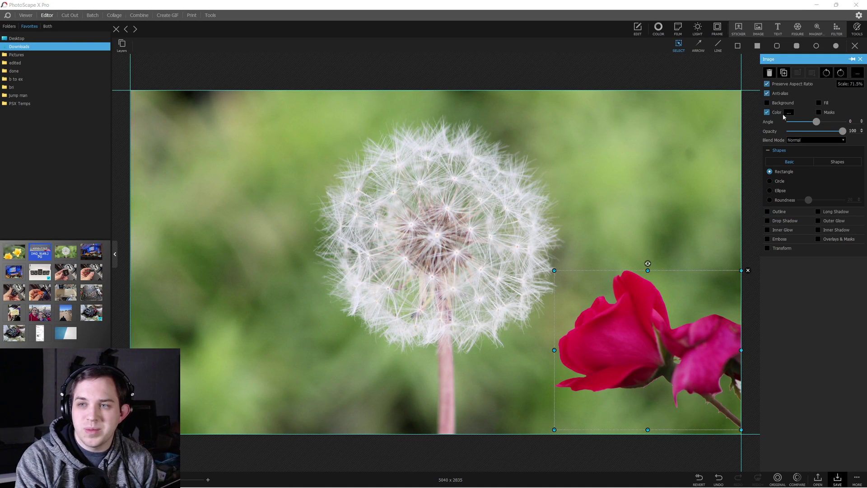
# - In the rose's Color settings, try shifting Tint and Temperature, then reset both to default
pyautogui.click(791, 114)
pyautogui.click(668, 213)
pyautogui.moveTo(682, 214); pyautogui.dragTo(684, 214)
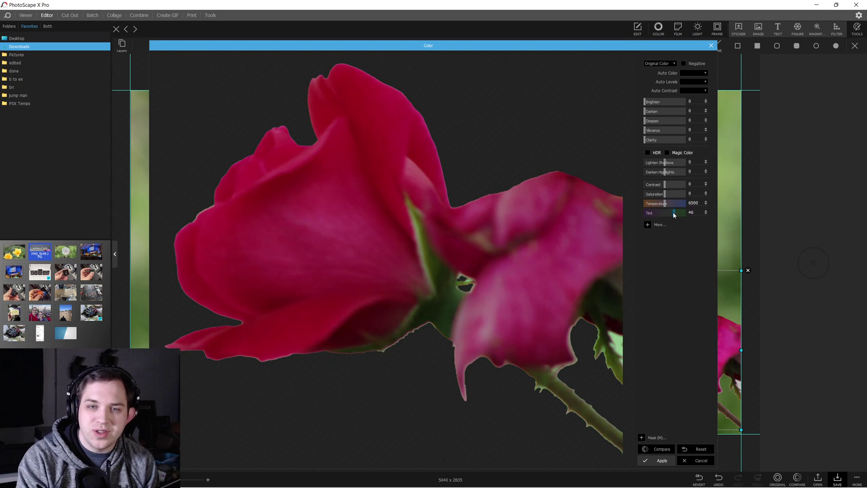
pyautogui.doubleClick(672, 214)
pyautogui.click(672, 204)
pyautogui.doubleClick(673, 206)
# - Toggle HDR on and off, raise the Brighten and Darken levels, and apply the colour changes
pyautogui.click(648, 153)
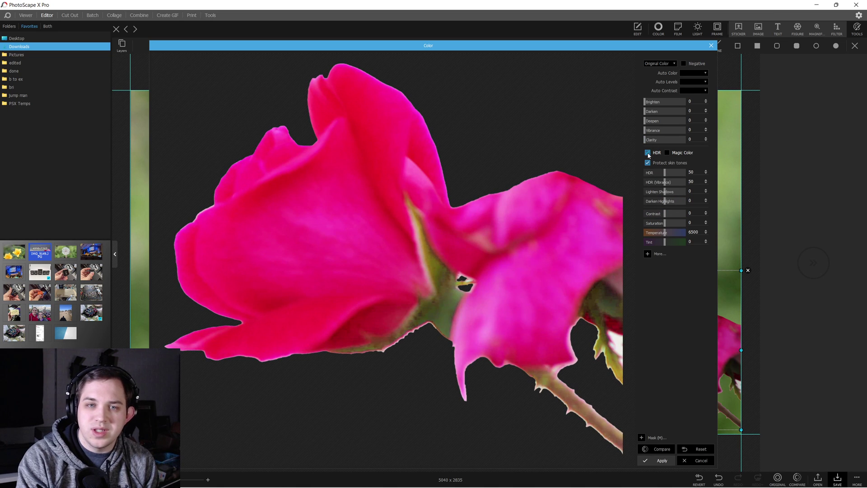
pyautogui.click(647, 153)
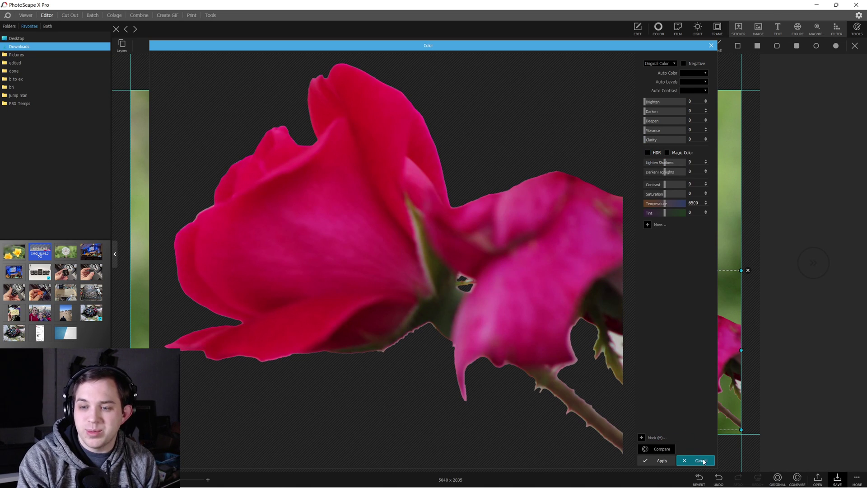
pyautogui.moveTo(646, 101)
pyautogui.mouseDown()
pyautogui.moveTo(667, 116)
pyautogui.moveTo(651, 111)
pyautogui.mouseUp()
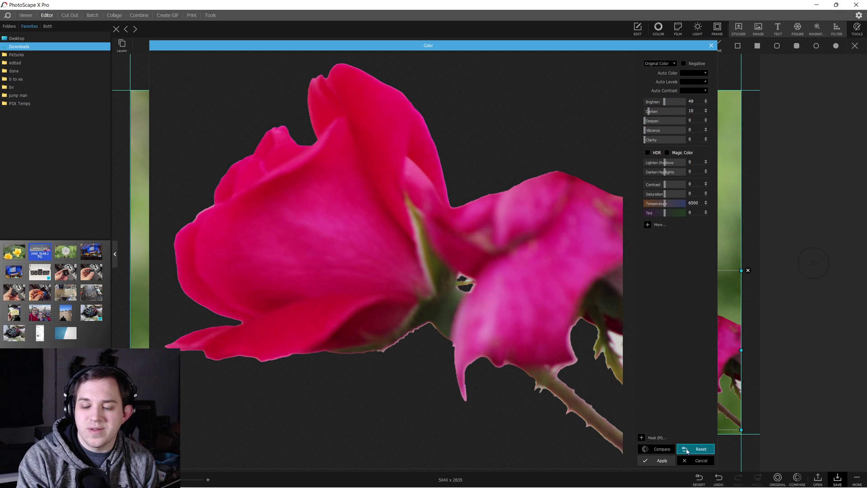
pyautogui.click(659, 459)
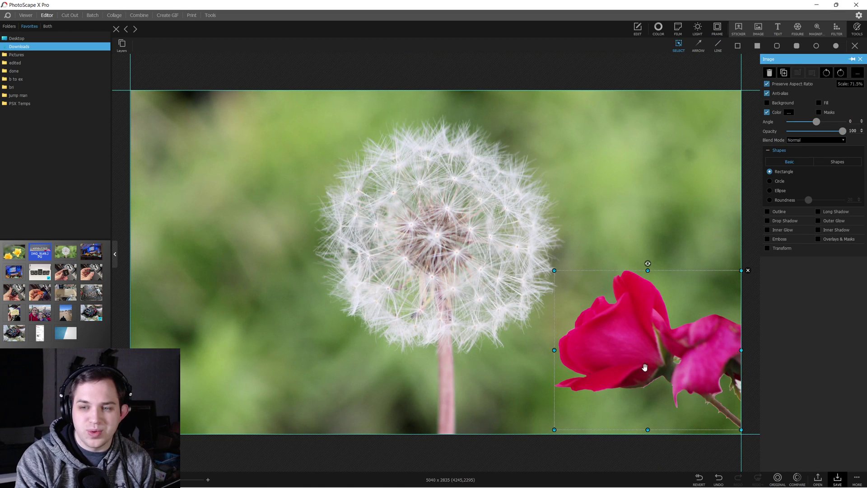
# - Nudge the rose up, insert and remove the yellow lily photo, then return to Cut Out
pyautogui.moveTo(642, 362)
pyautogui.mouseDown()
pyautogui.moveTo(633, 345)
pyautogui.moveTo(643, 357)
pyautogui.mouseUp()
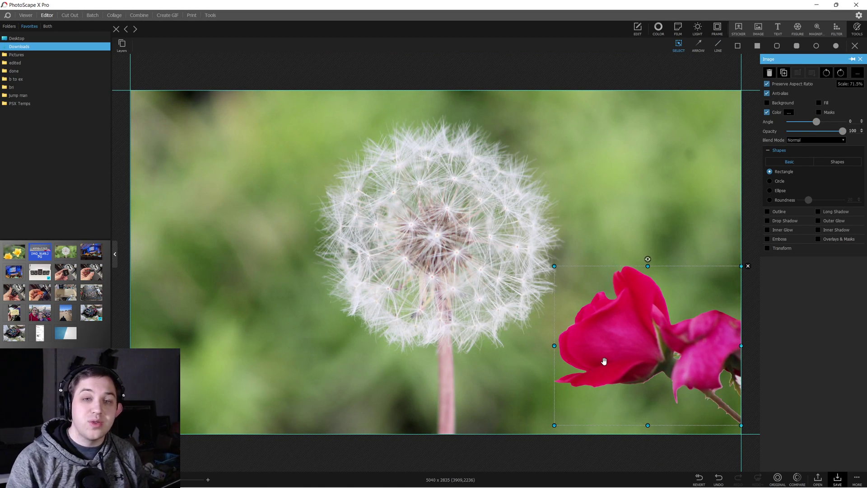
pyautogui.click(542, 341)
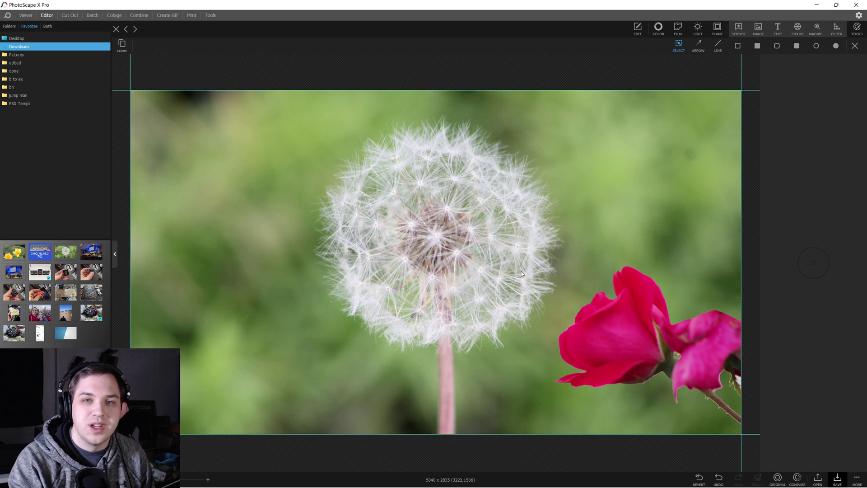
pyautogui.click(759, 28)
pyautogui.doubleClick(679, 131)
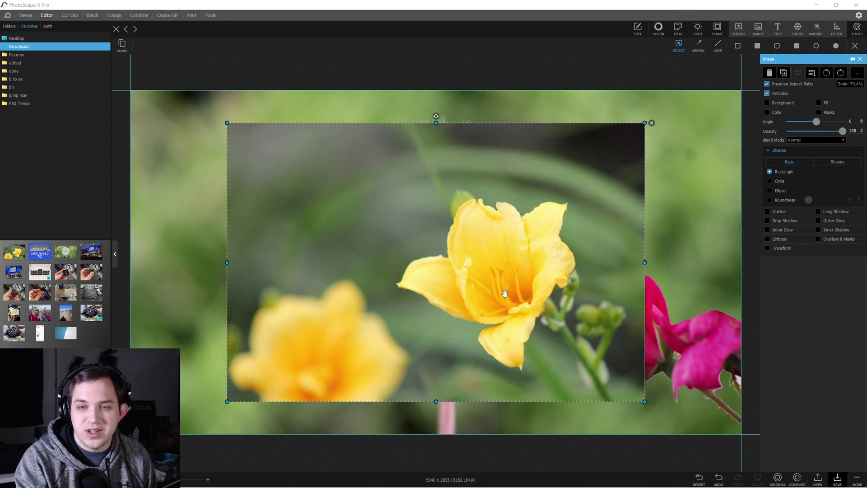
pyautogui.click(652, 123)
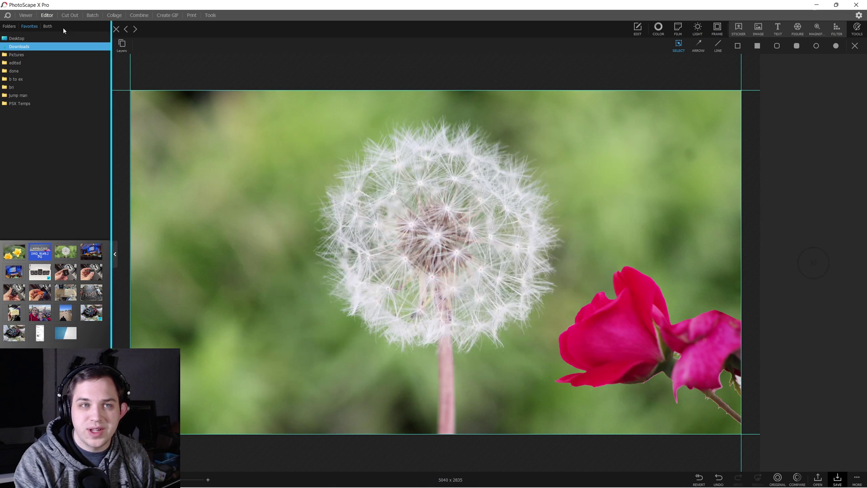
pyautogui.click(79, 15)
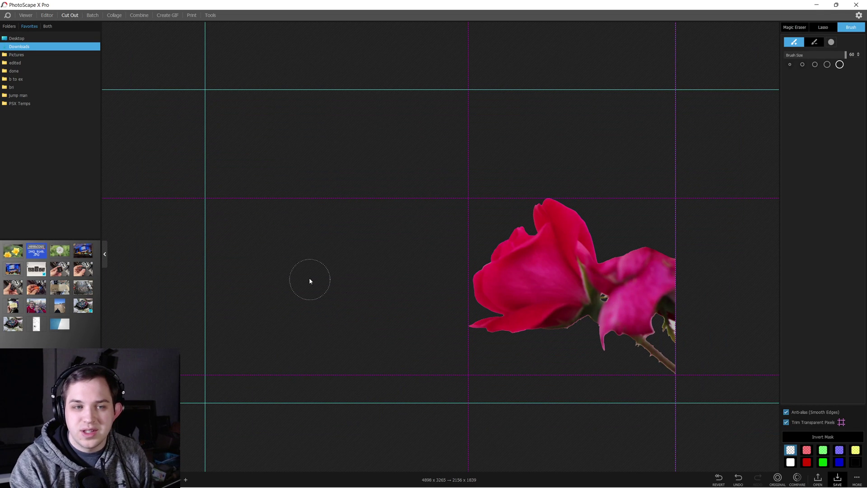
# - Switch to the Editor showing the 5040 x 2835 dandelion composite with its rose layer
pyautogui.click(51, 16)
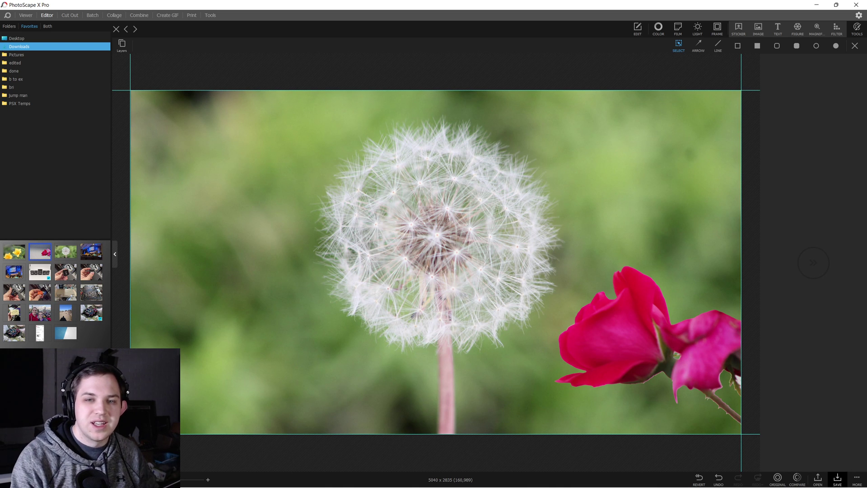
# - Select the pasted rose layer and delete it
pyautogui.click(617, 349)
pyautogui.press('Delete')
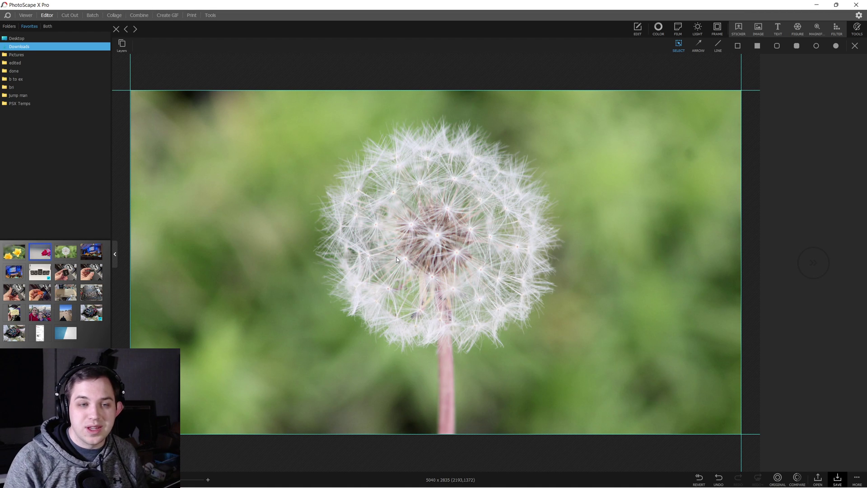
# - In the Viewer, open the dandelion photo in compare view and step back to the yellow lily
pyautogui.click(25, 16)
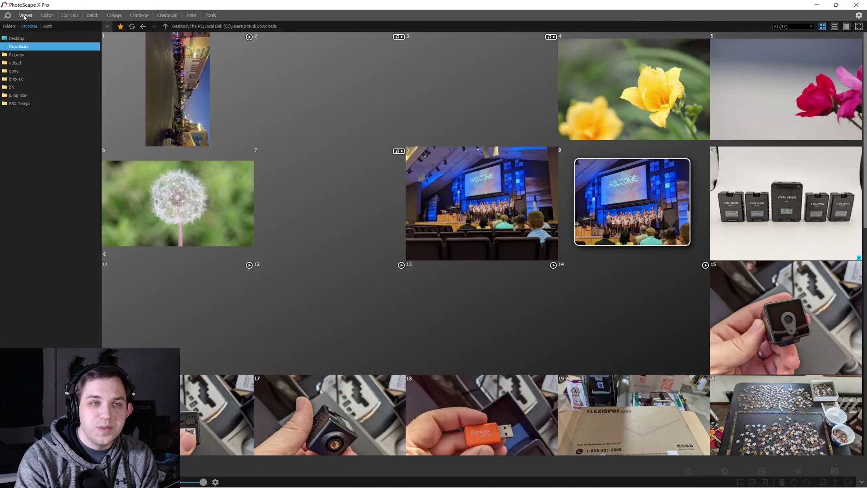
pyautogui.doubleClick(200, 199)
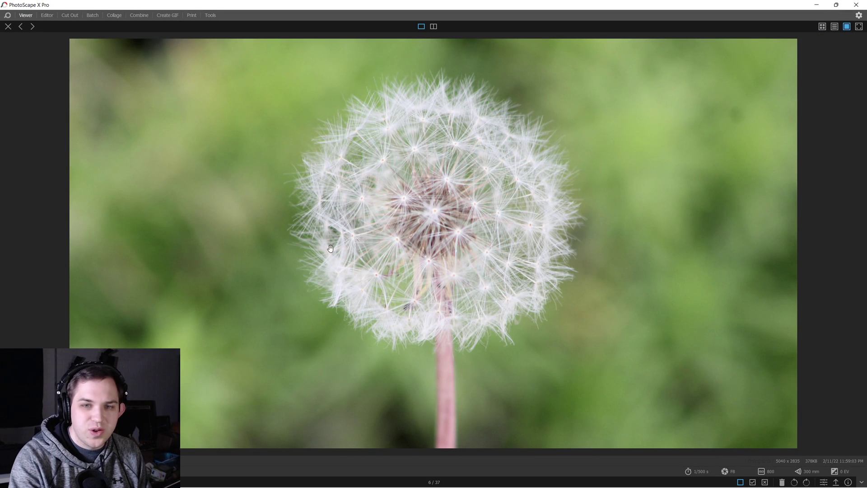
pyautogui.click(435, 27)
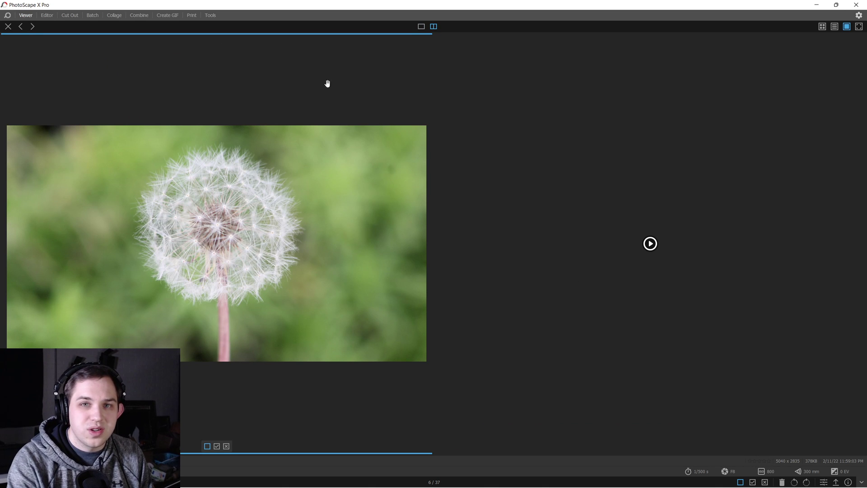
pyautogui.press('Left')
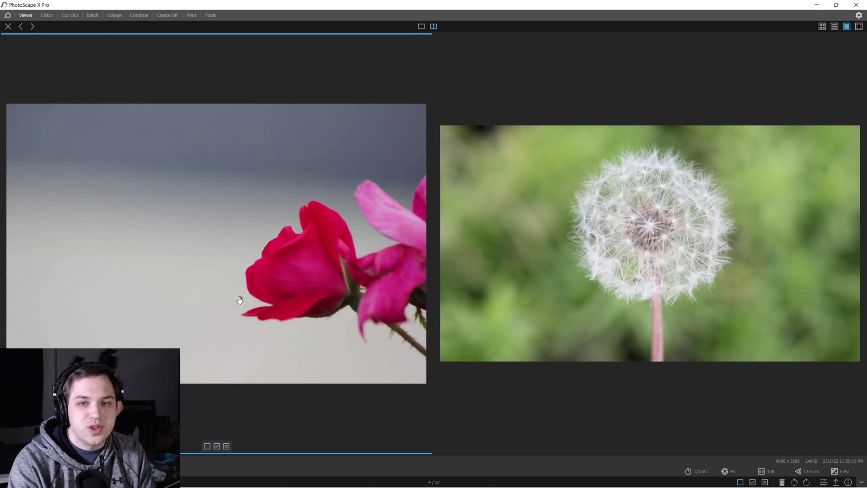
pyautogui.press('Left')
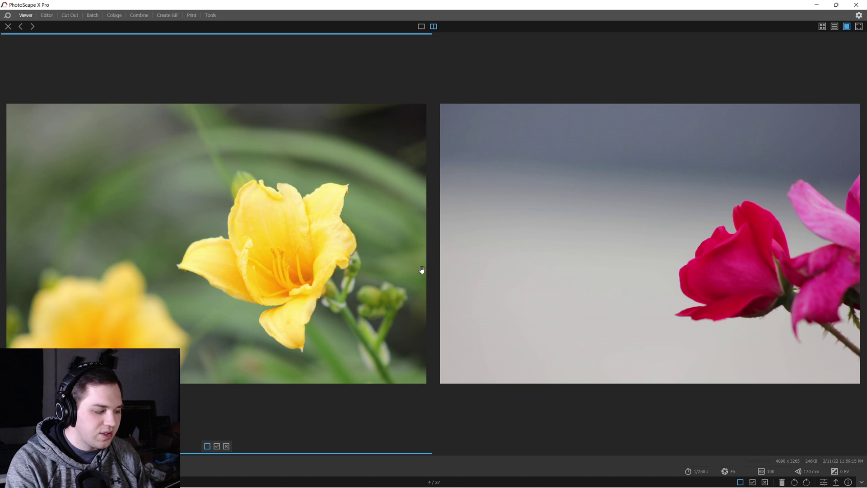
# - Zoom and pan both photos, flag the yellow lily, then return to the Downloads grid
pyautogui.scroll(4, 322, 267)
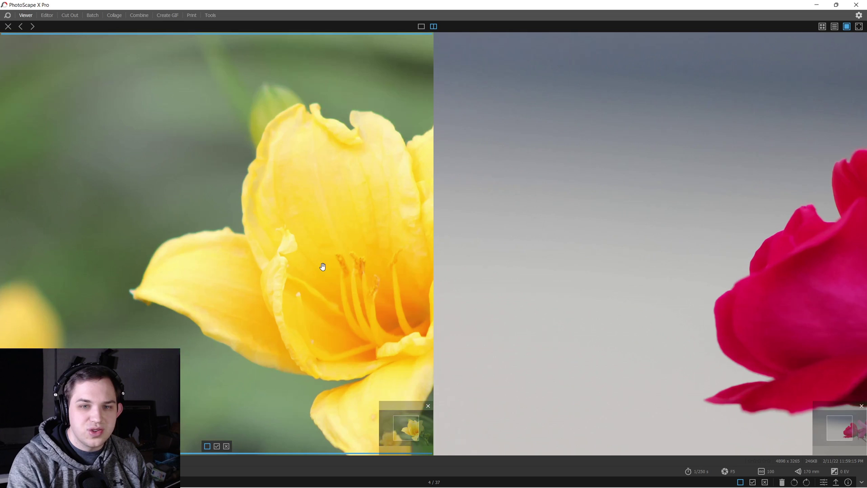
pyautogui.moveTo(358, 281); pyautogui.dragTo(300, 254)
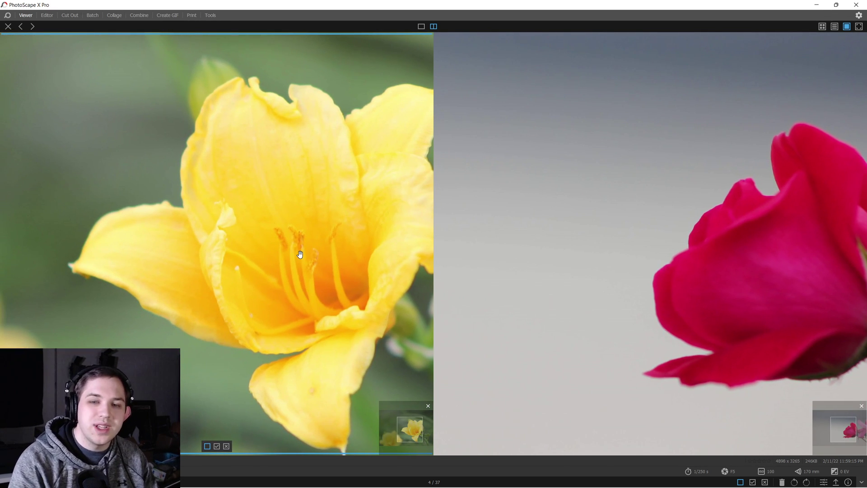
pyautogui.click(216, 446)
pyautogui.doubleClick(294, 383)
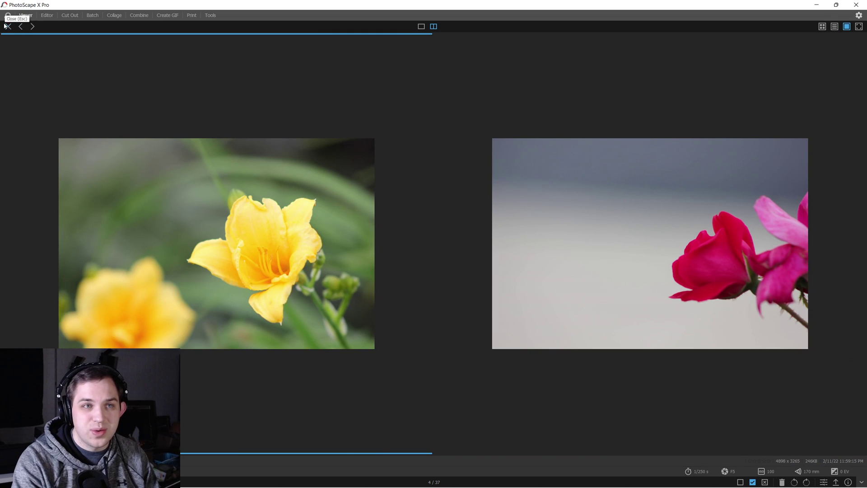
pyautogui.click(8, 26)
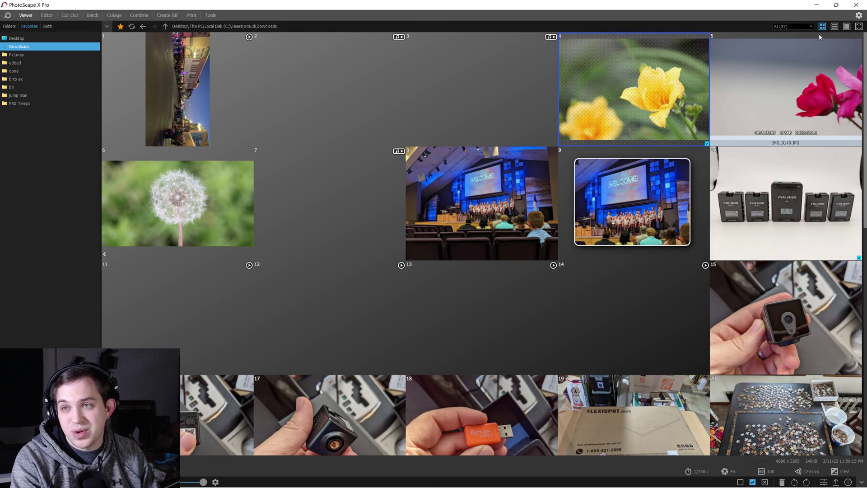
# - Filter the grid to Flagged (3), view the flagged photos, then return to the Editor
pyautogui.click(793, 26)
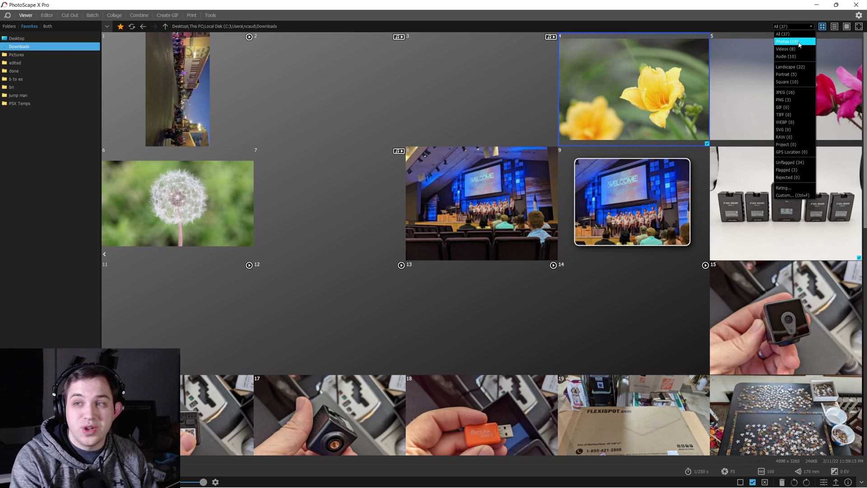
pyautogui.click(792, 170)
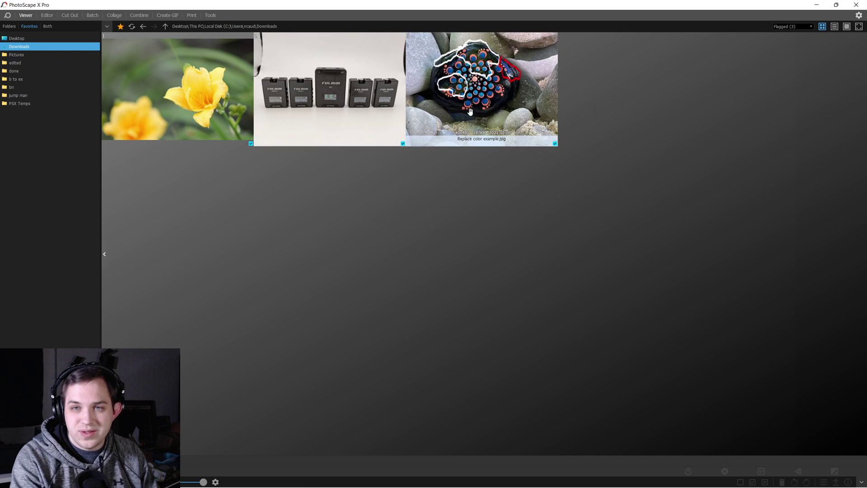
pyautogui.doubleClick(186, 97)
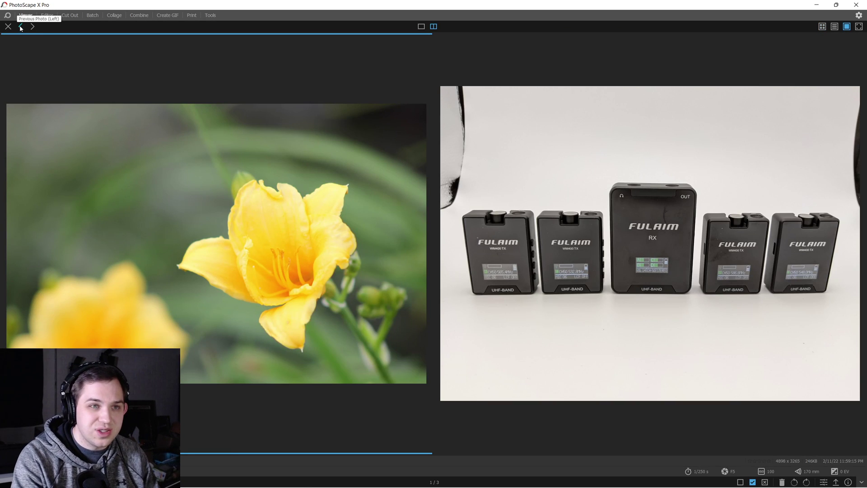
pyautogui.click(9, 27)
pyautogui.click(46, 15)
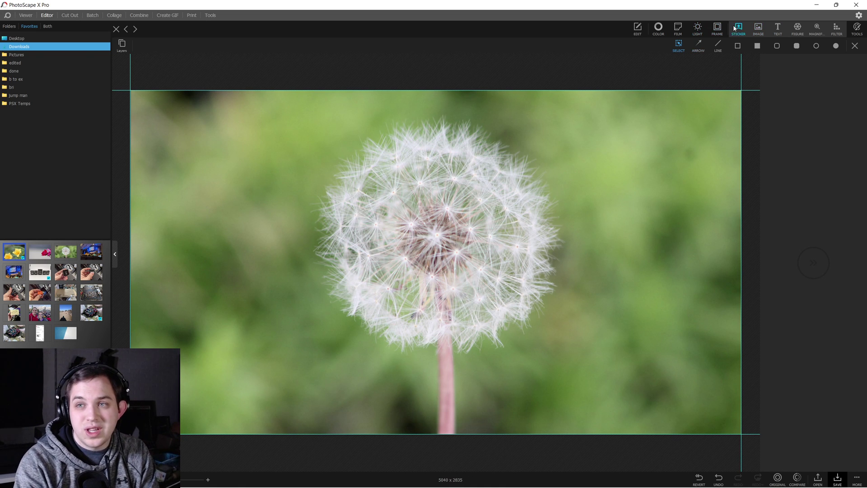
# - Insert IMG_9154 as an image layer, scale it to 100% and align it over the canvas
pyautogui.click(758, 28)
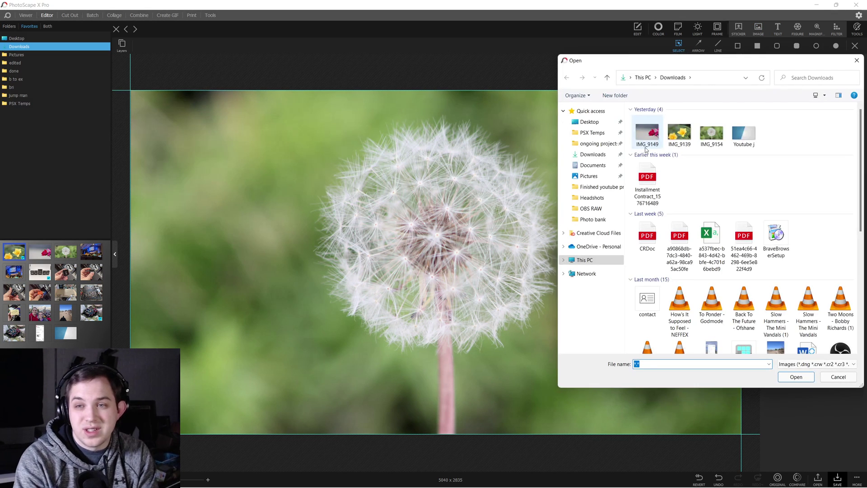
pyautogui.doubleClick(711, 133)
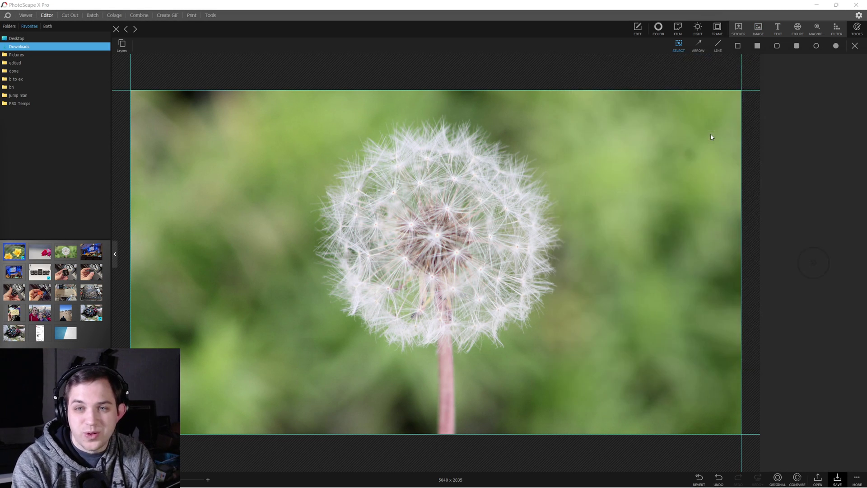
pyautogui.rightClick(361, 284)
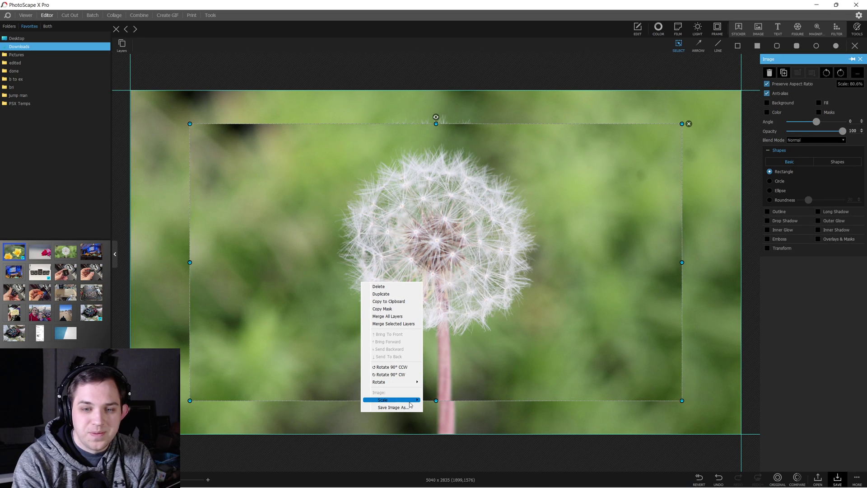
pyautogui.moveTo(411, 400)
pyautogui.click(436, 445)
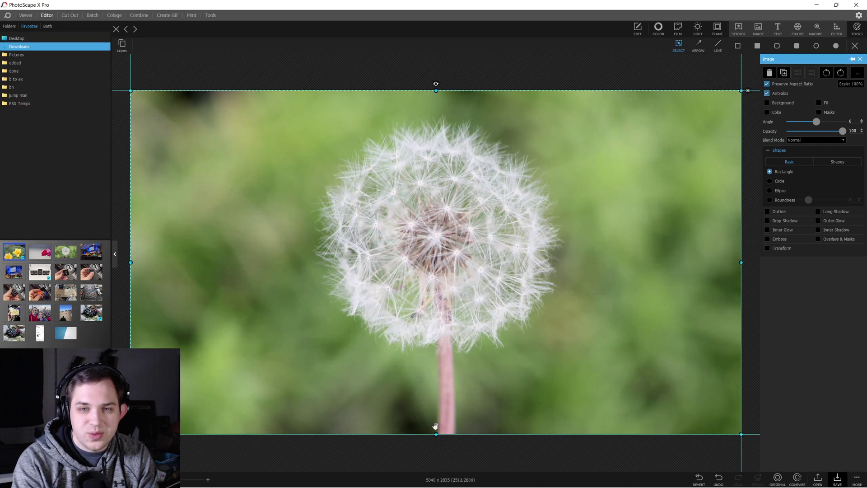
pyautogui.moveTo(289, 248)
pyautogui.mouseDown()
pyautogui.moveTo(545, 365)
pyautogui.moveTo(271, 238)
pyautogui.moveTo(288, 248)
pyautogui.mouseUp()
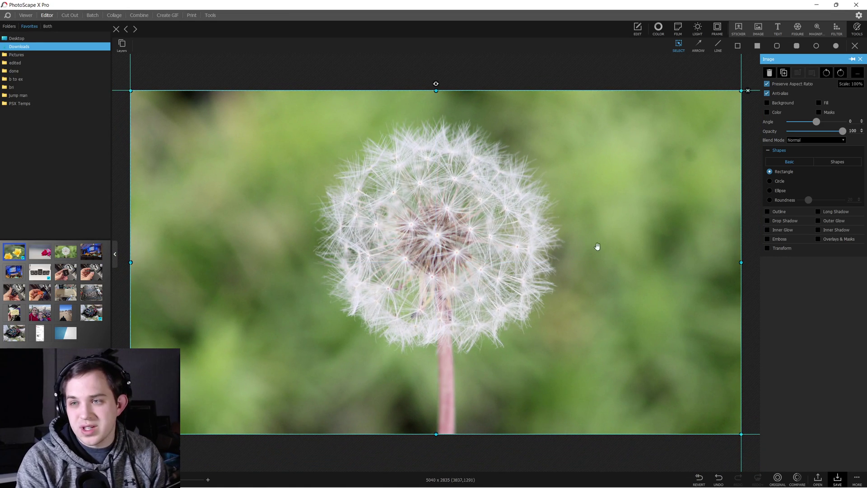
# - Enable Color on the dandelion copy and apply a Darken value of 62
pyautogui.click(777, 111)
pyautogui.click(790, 113)
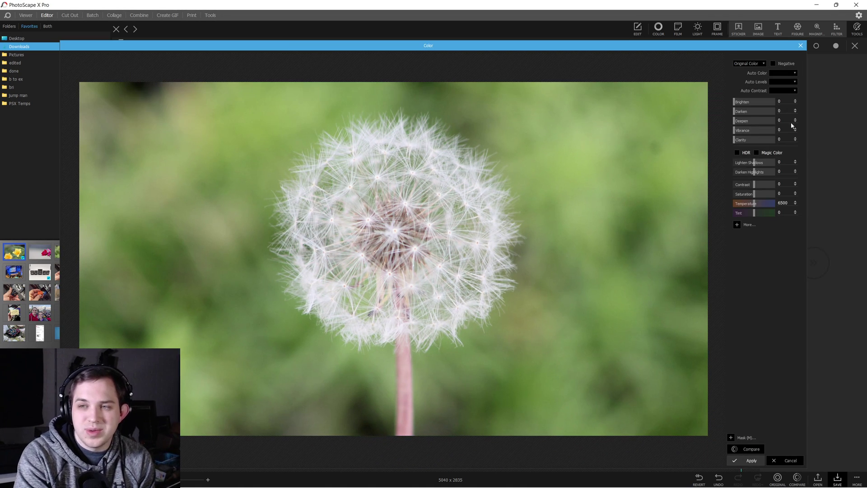
pyautogui.moveTo(734, 112); pyautogui.dragTo(759, 115)
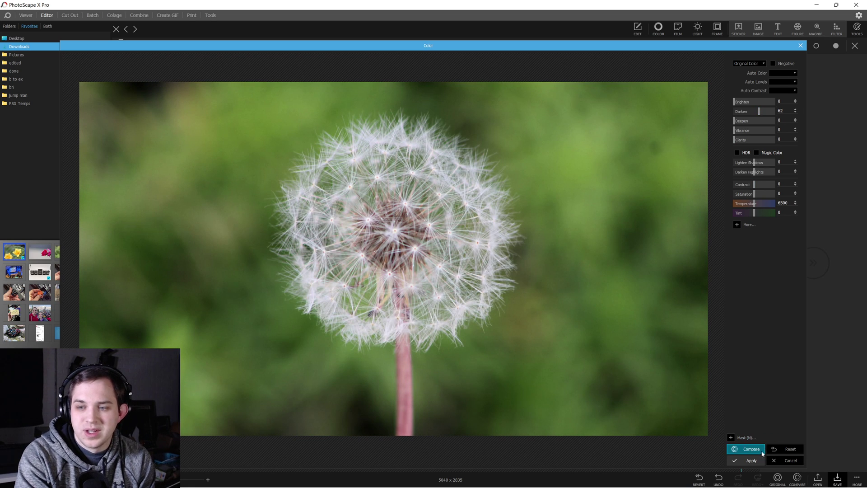
pyautogui.click(743, 461)
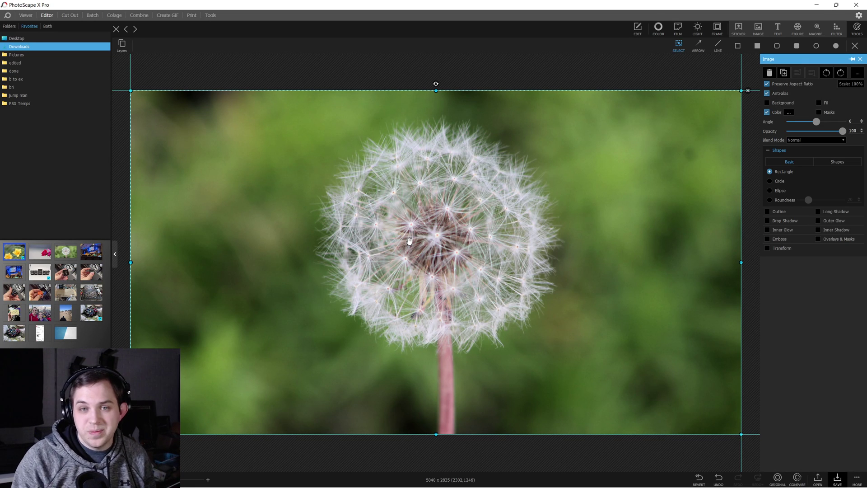
# - Set the darkened copy's Image panel Opacity from 100 to 58
pyautogui.moveTo(842, 131); pyautogui.dragTo(818, 131)
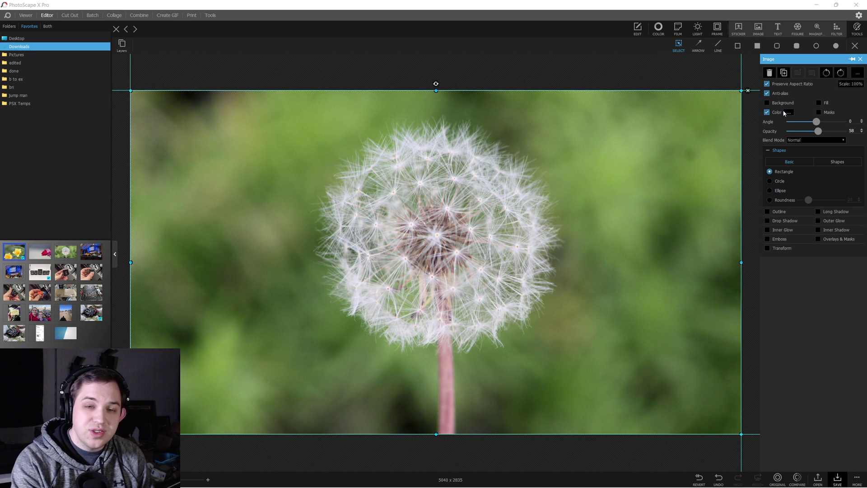